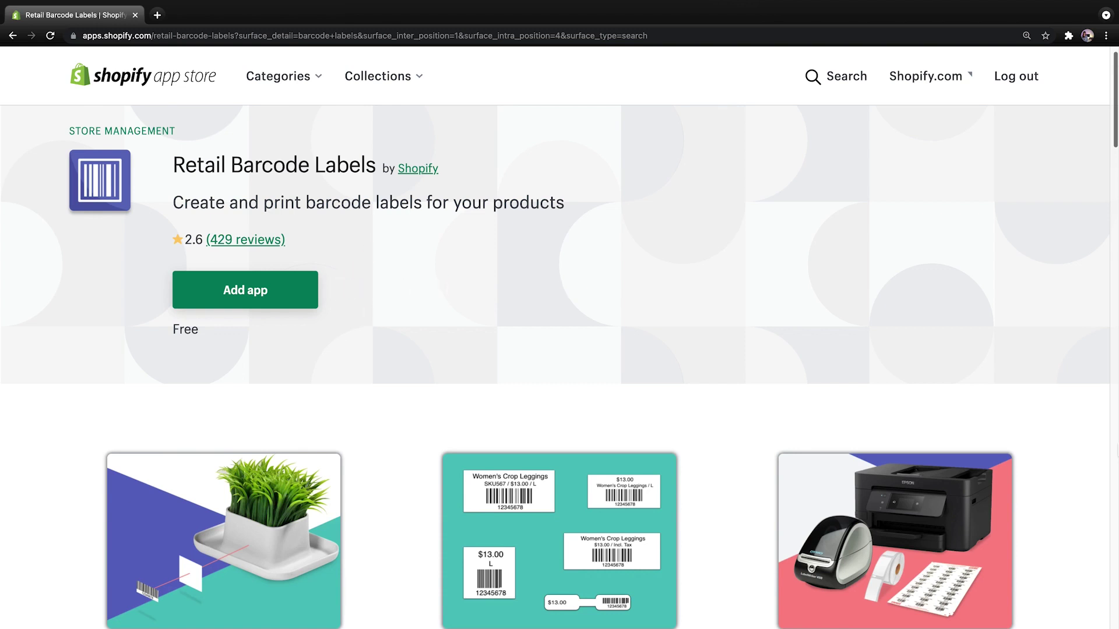
- Scroll through the free Retail Barcode Labels App Store listing to review its barcode features
{"action": "scroll", "coordinate": [560, 350], "scroll_direction": "down", "scroll_amount": 5}
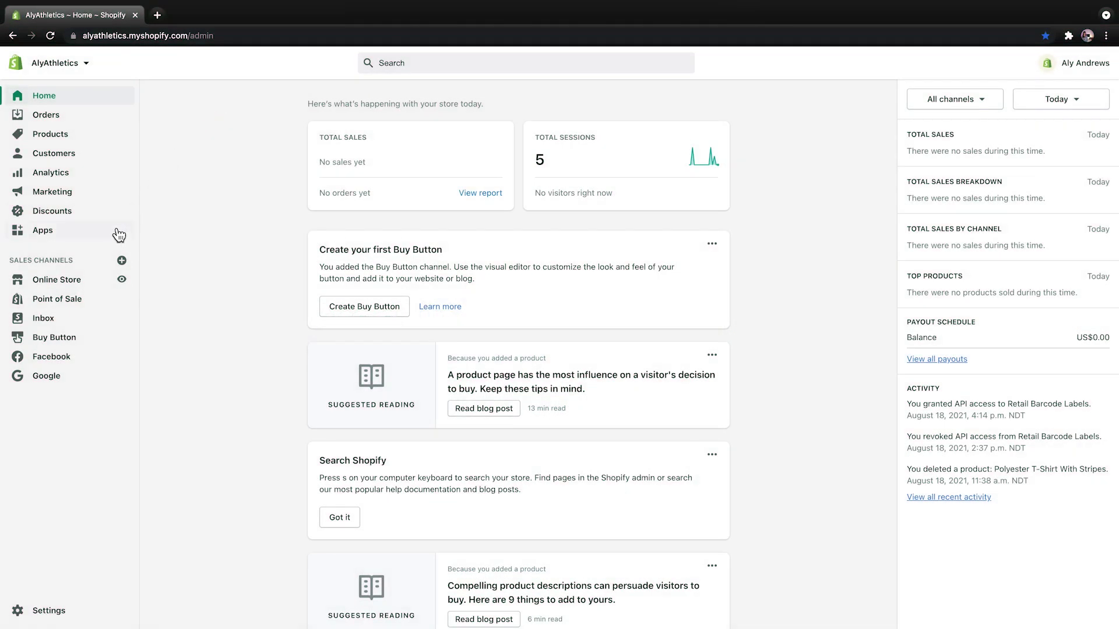
- Launch Retail Barcode Labels from Apps, begin setup, and skip barcode creation to reach template setup
{"action": "left_click", "coordinate": [117, 231]}
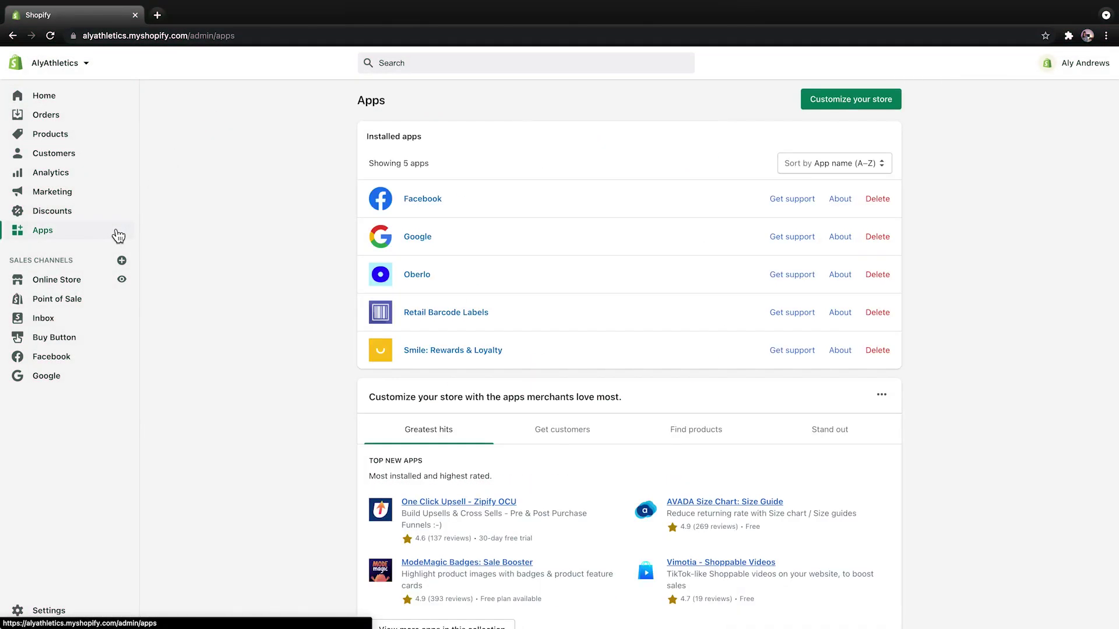
{"action": "left_click", "coordinate": [405, 315]}
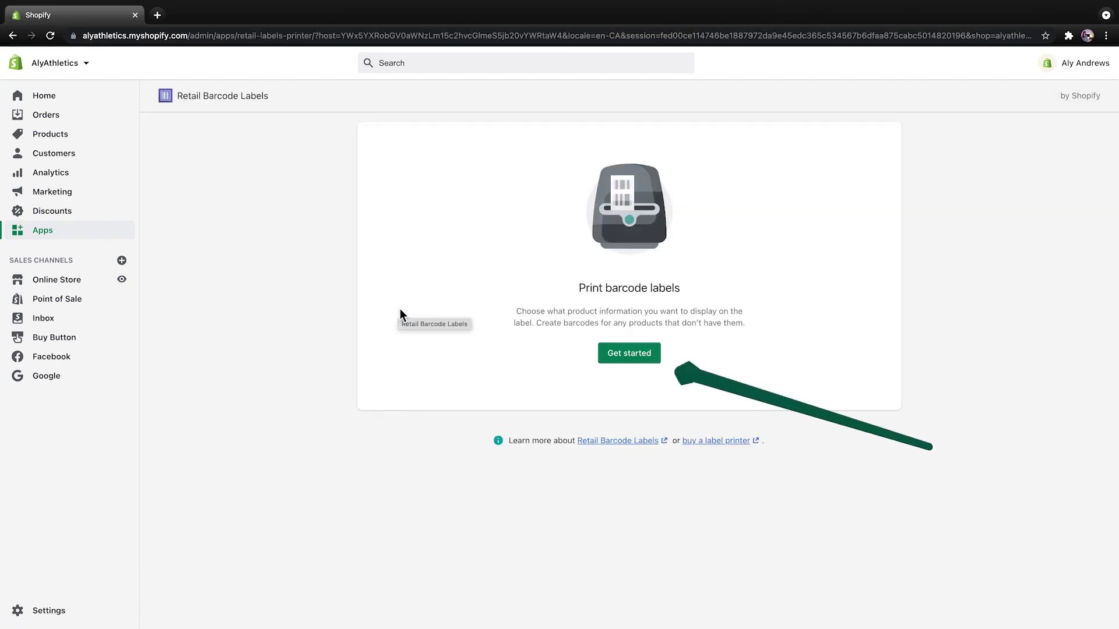
{"action": "left_click", "coordinate": [629, 354]}
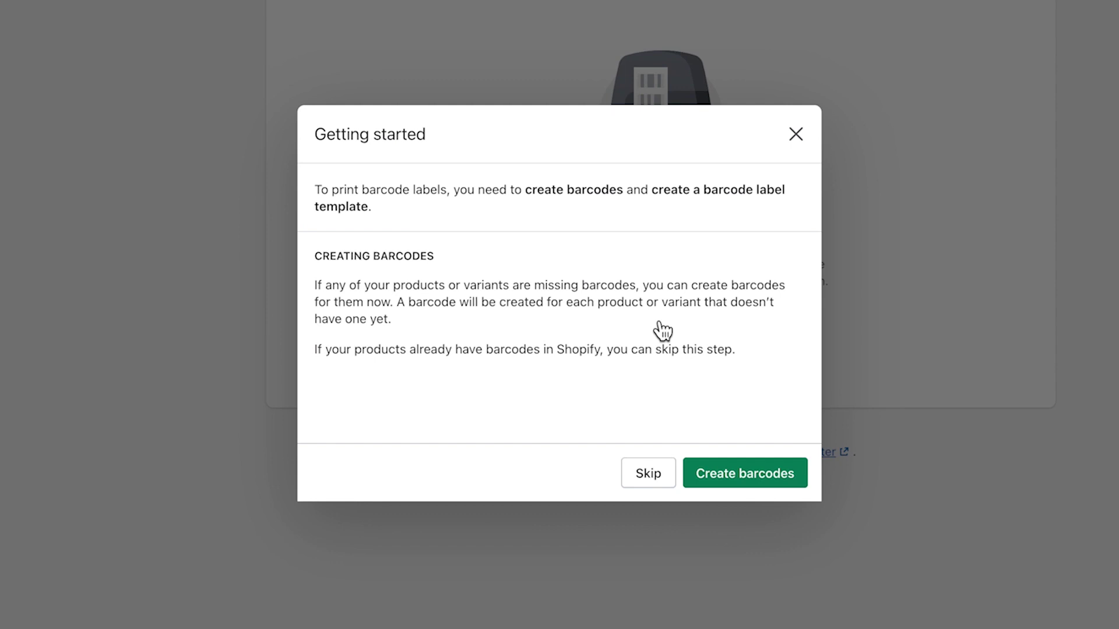
{"action": "left_click", "coordinate": [660, 475]}
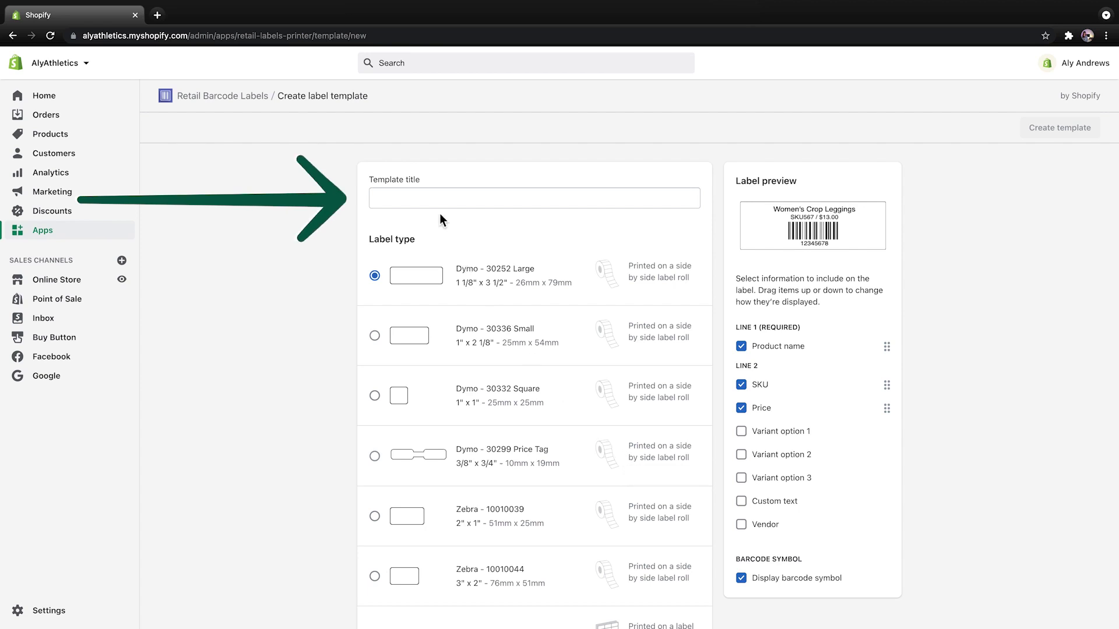
- Enter 'T-shirts' as the label template title
{"action": "left_click", "coordinate": [434, 203]}
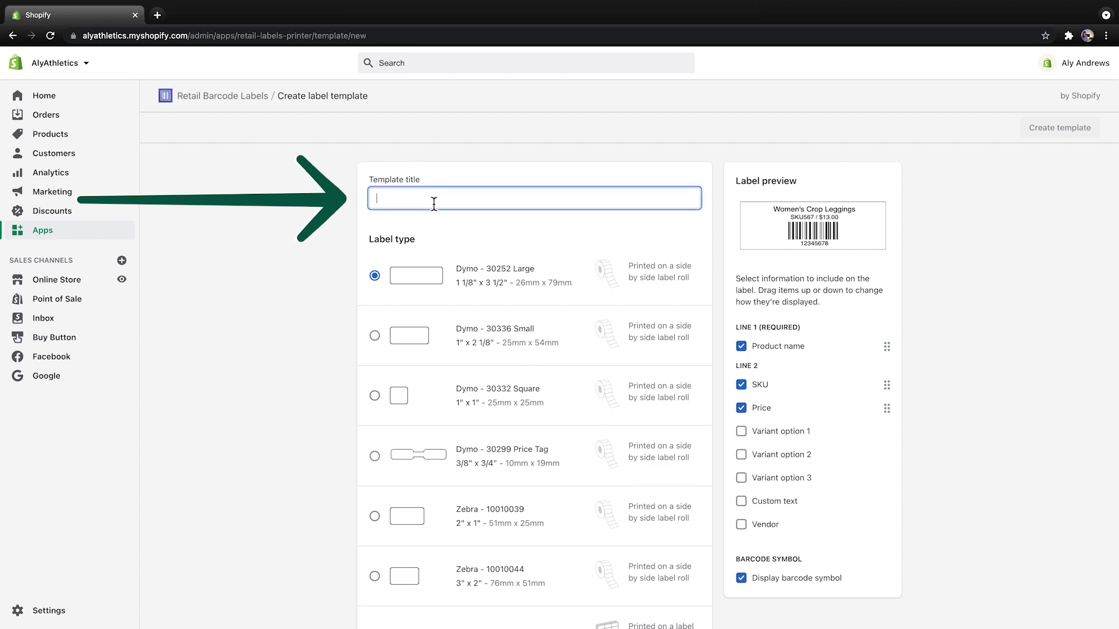
{"action": "type", "text": "T-shirts"}
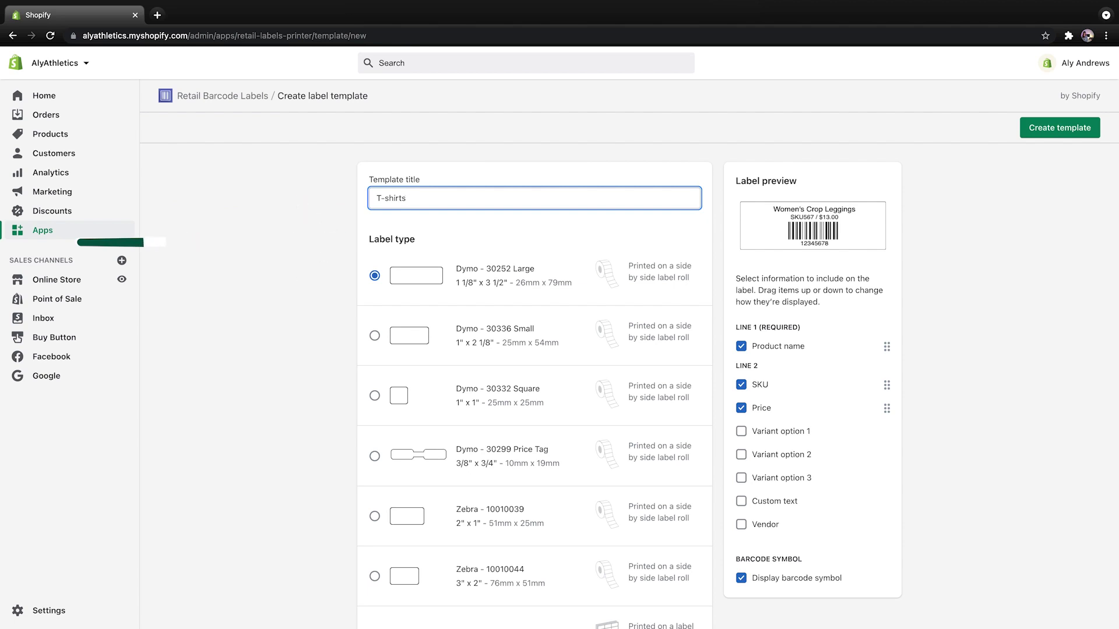
{"action": "scroll", "coordinate": [630, 384], "scroll_direction": "down", "scroll_amount": 3}
{"action": "scroll", "coordinate": [629, 384], "scroll_direction": "down", "scroll_amount": 1}
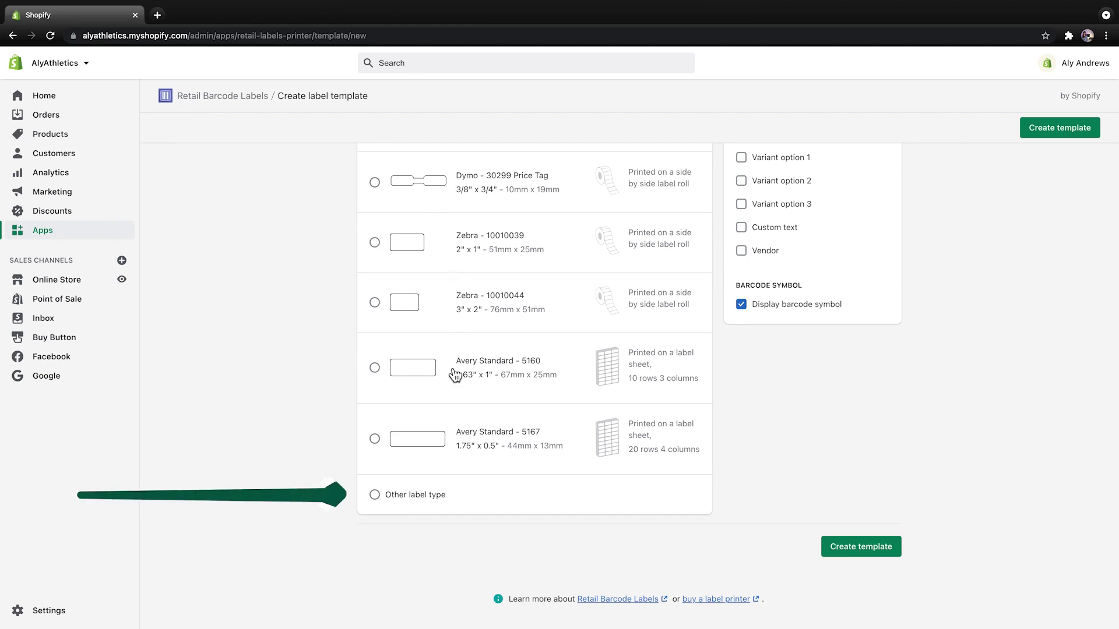
- Check the Other label type's paper brand and code options, then choose Dymo - 30252 Large
{"action": "left_click", "coordinate": [383, 496]}
{"action": "scroll", "coordinate": [385, 500], "scroll_direction": "down", "scroll_amount": 1}
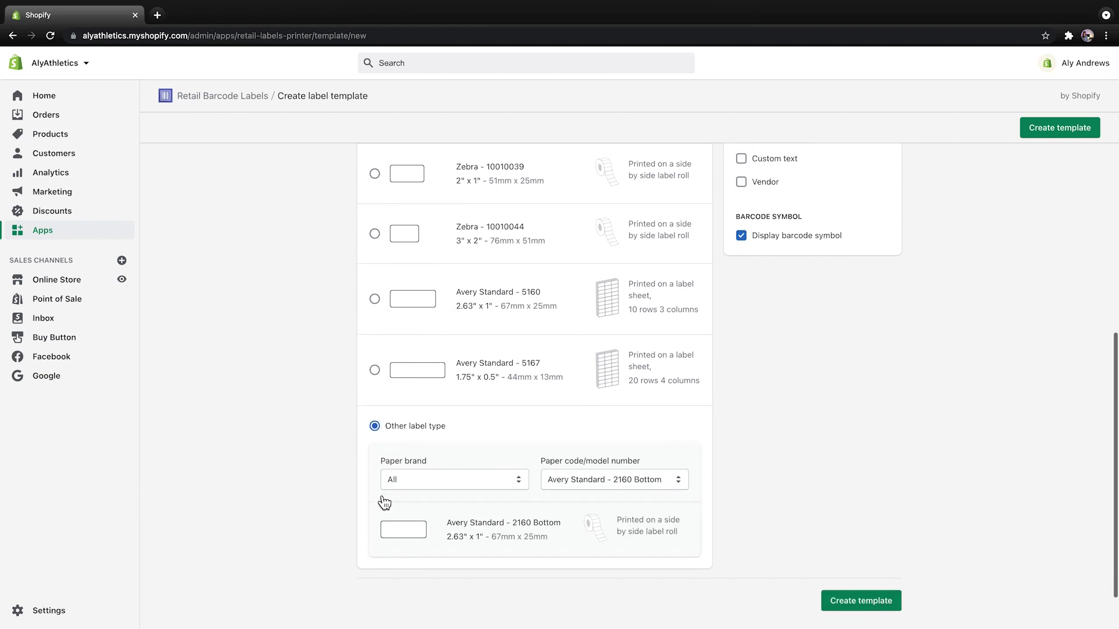
{"action": "left_click", "coordinate": [436, 469]}
{"action": "left_click", "coordinate": [436, 470]}
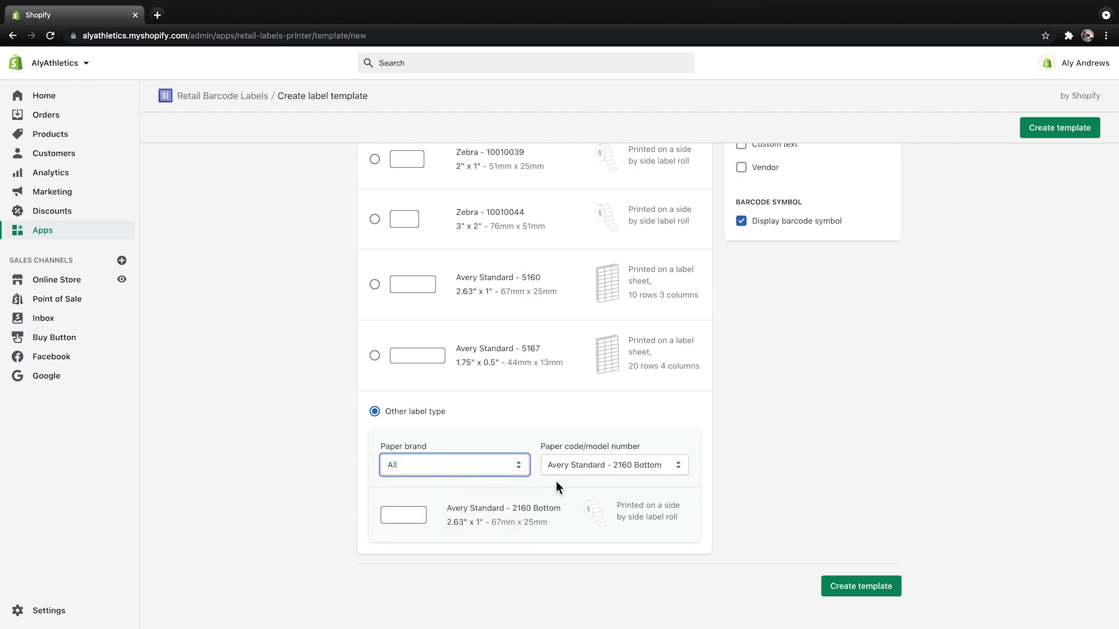
{"action": "left_click", "coordinate": [595, 470]}
{"action": "left_click", "coordinate": [595, 470]}
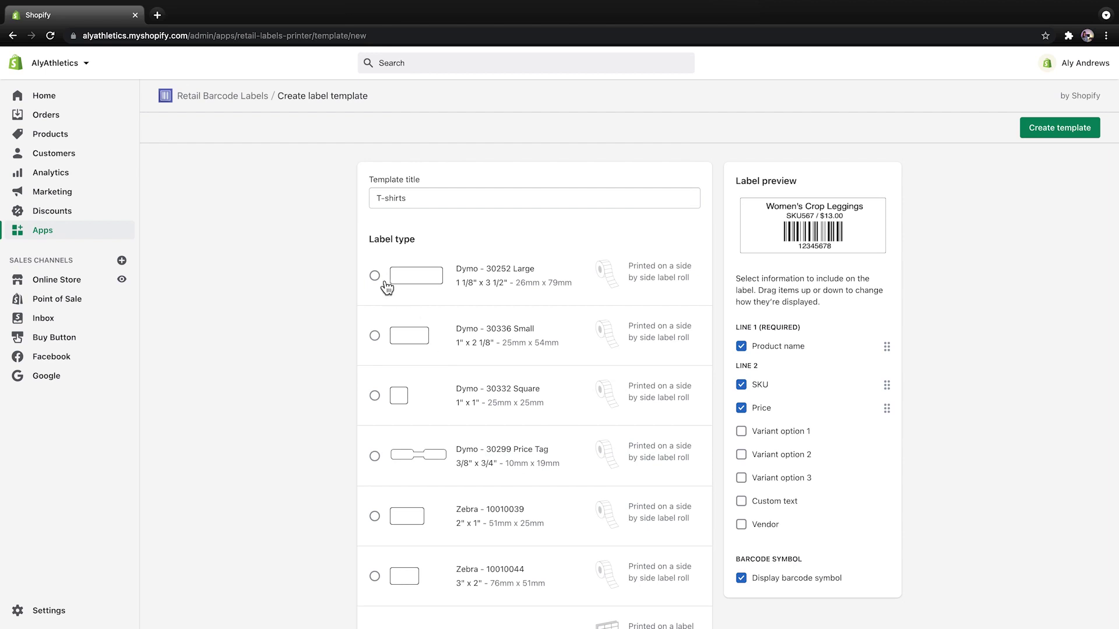
{"action": "left_click", "coordinate": [376, 277]}
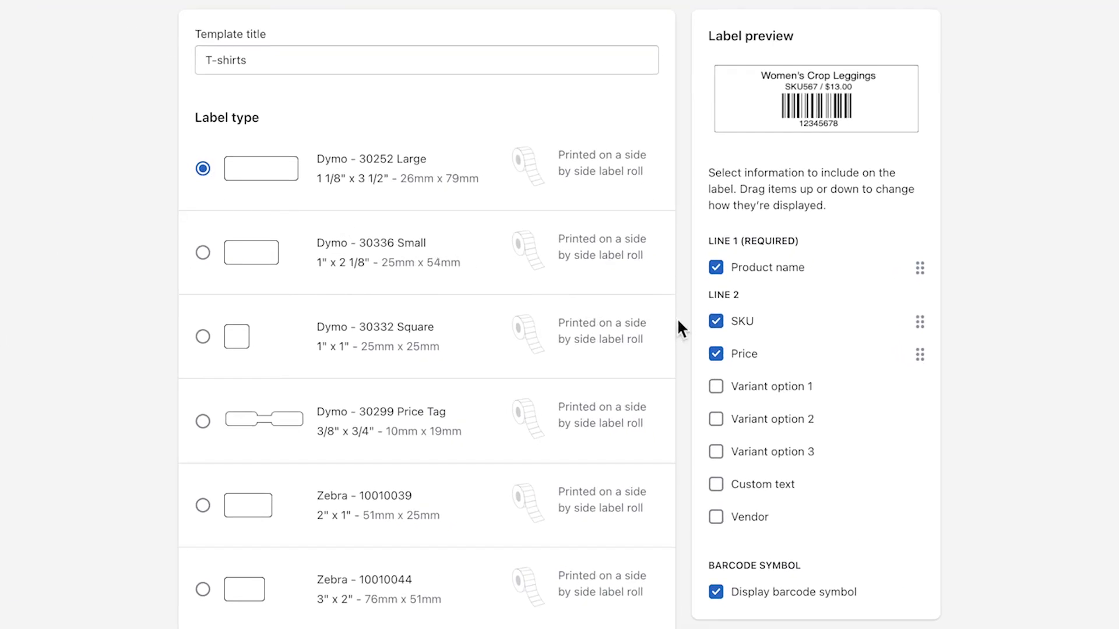
- Replace SKU with Variant option 2 then Variant option 1 on the label, and create the template
{"action": "left_click", "coordinate": [716, 321]}
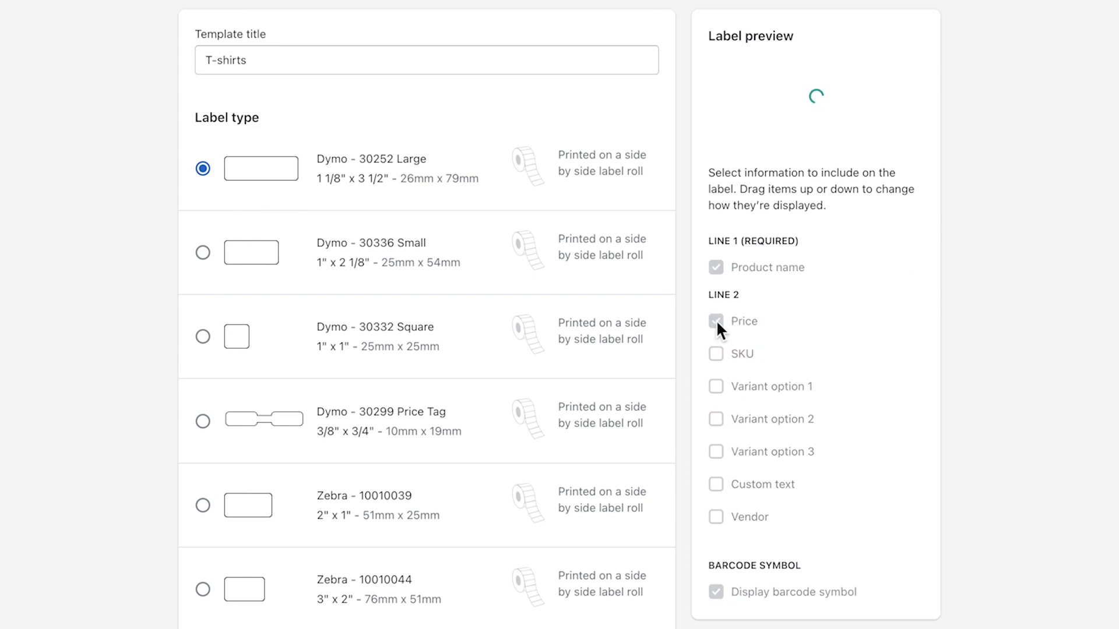
{"action": "left_click", "coordinate": [717, 388]}
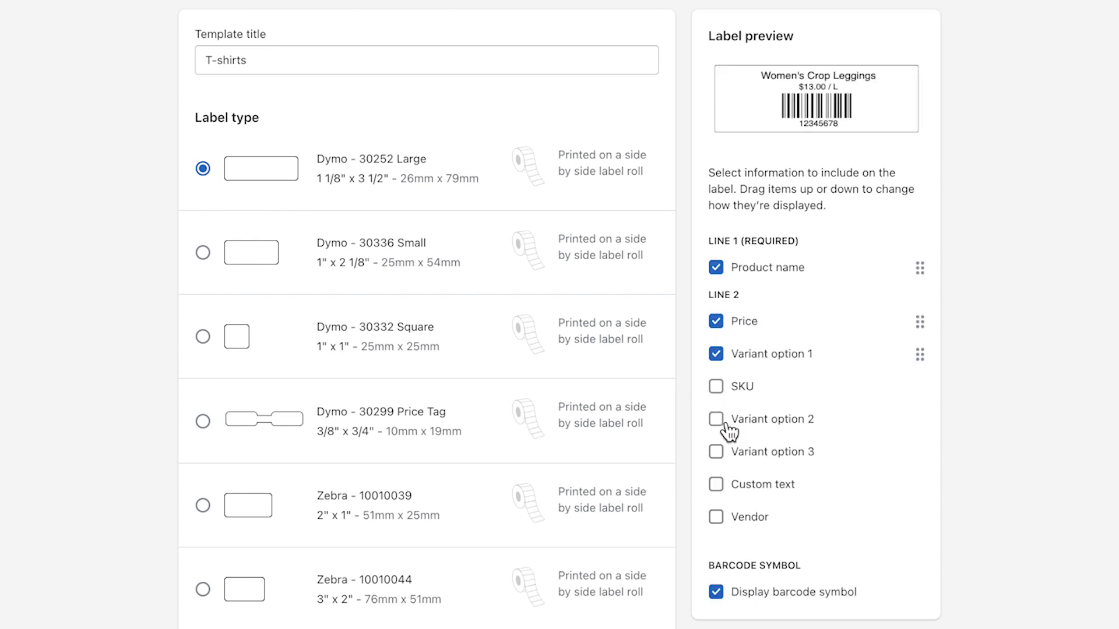
{"action": "left_click", "coordinate": [721, 421]}
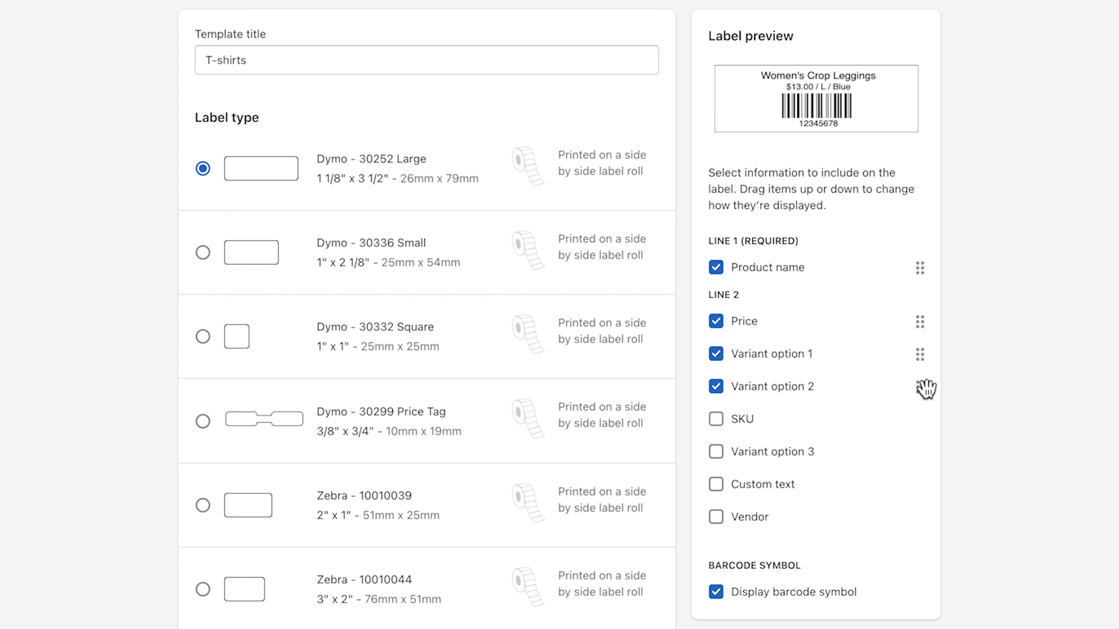
{"action": "left_click_drag", "start_coordinate": [926, 389], "coordinate": [924, 356]}
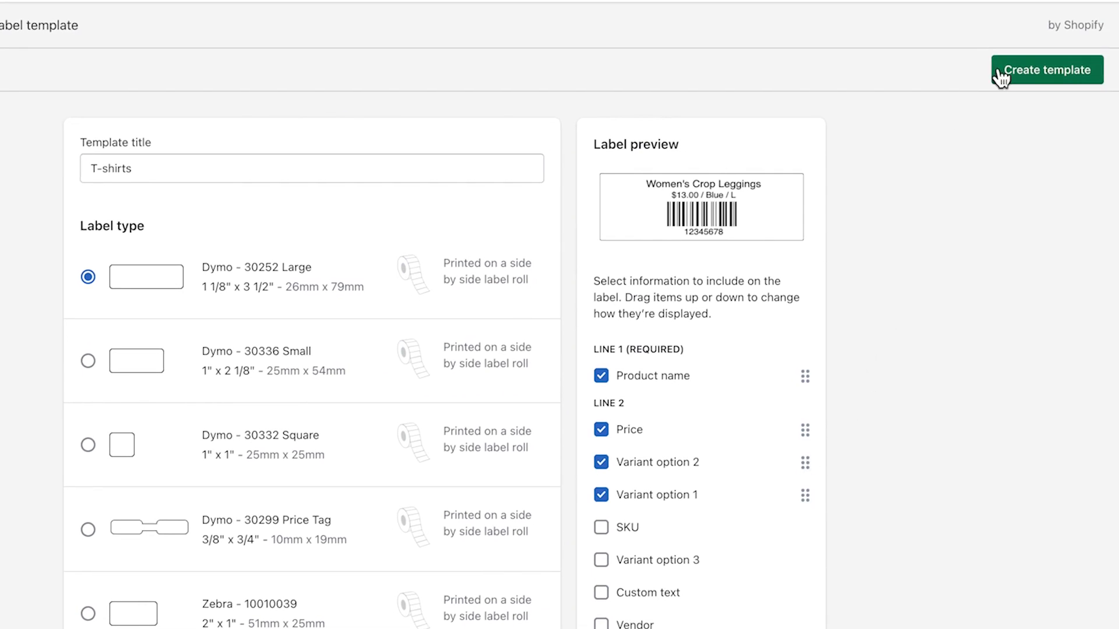
{"action": "left_click", "coordinate": [997, 76]}
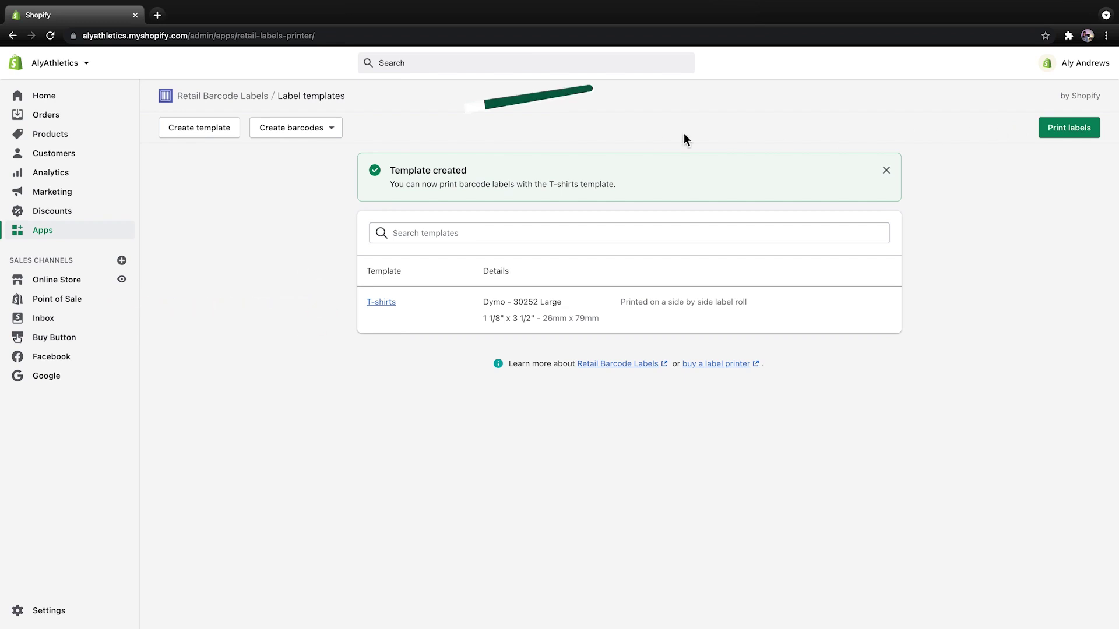
{"action": "left_click", "coordinate": [332, 140]}
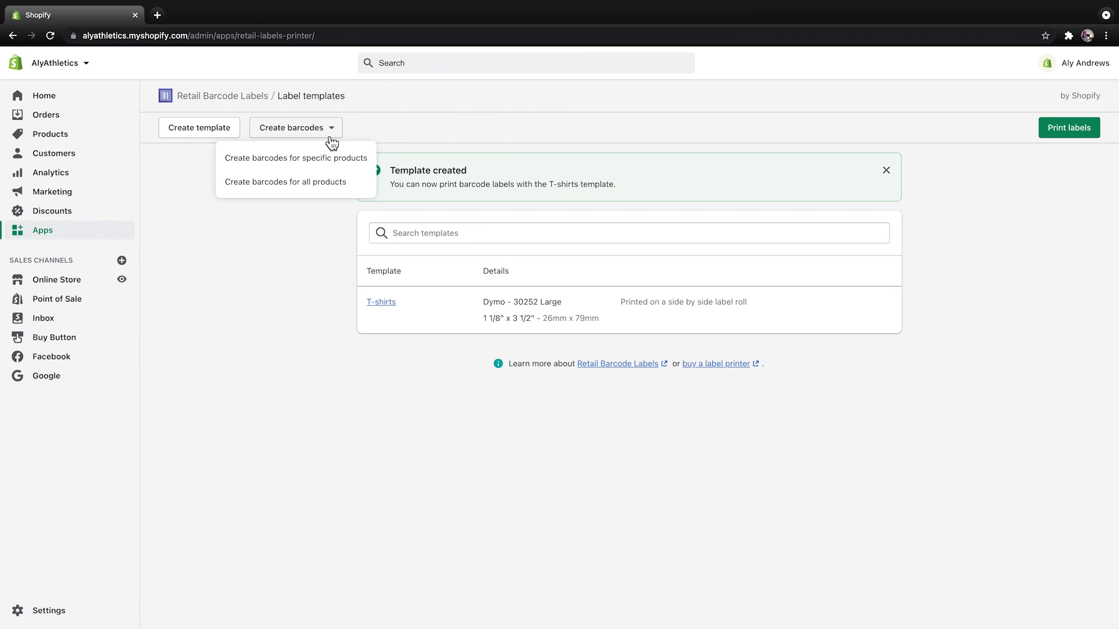
{"action": "left_click", "coordinate": [329, 182]}
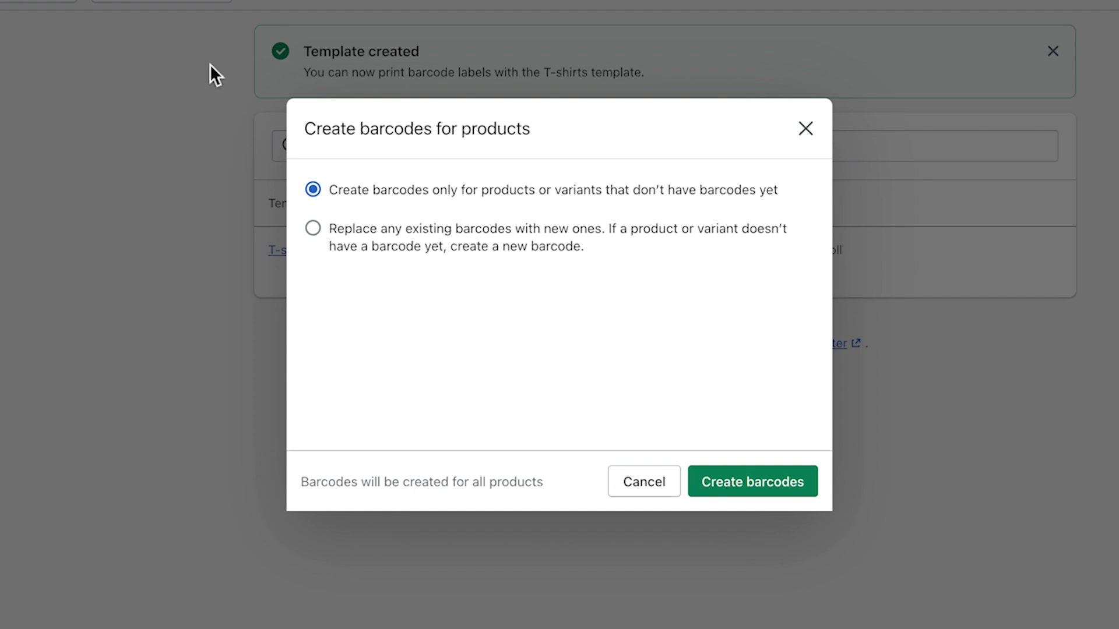
{"action": "left_click", "coordinate": [313, 229]}
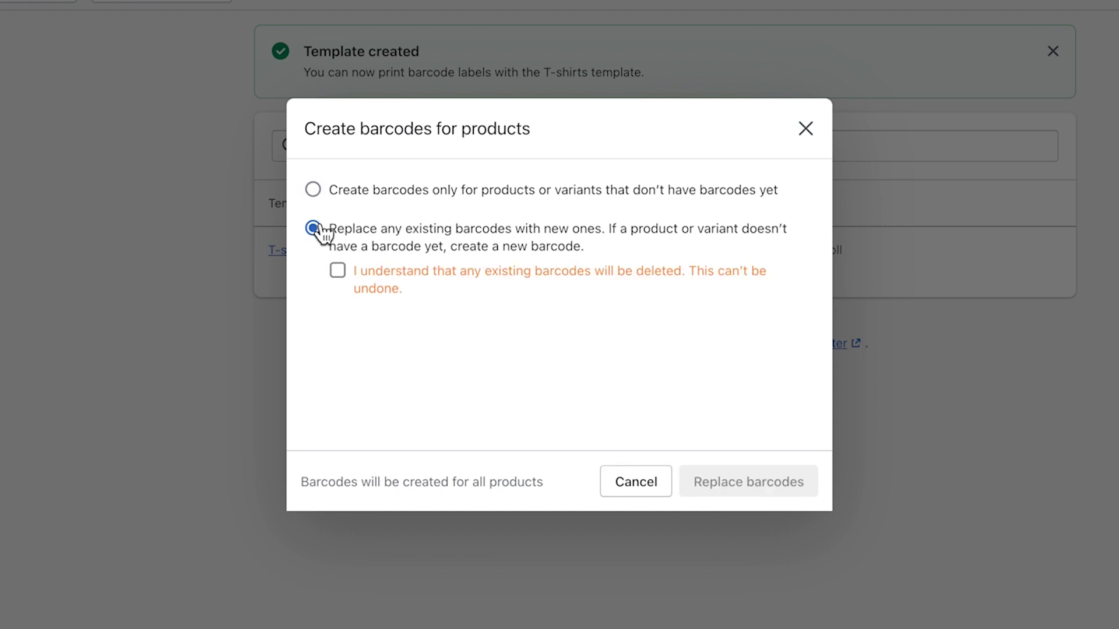
{"action": "left_click", "coordinate": [342, 275]}
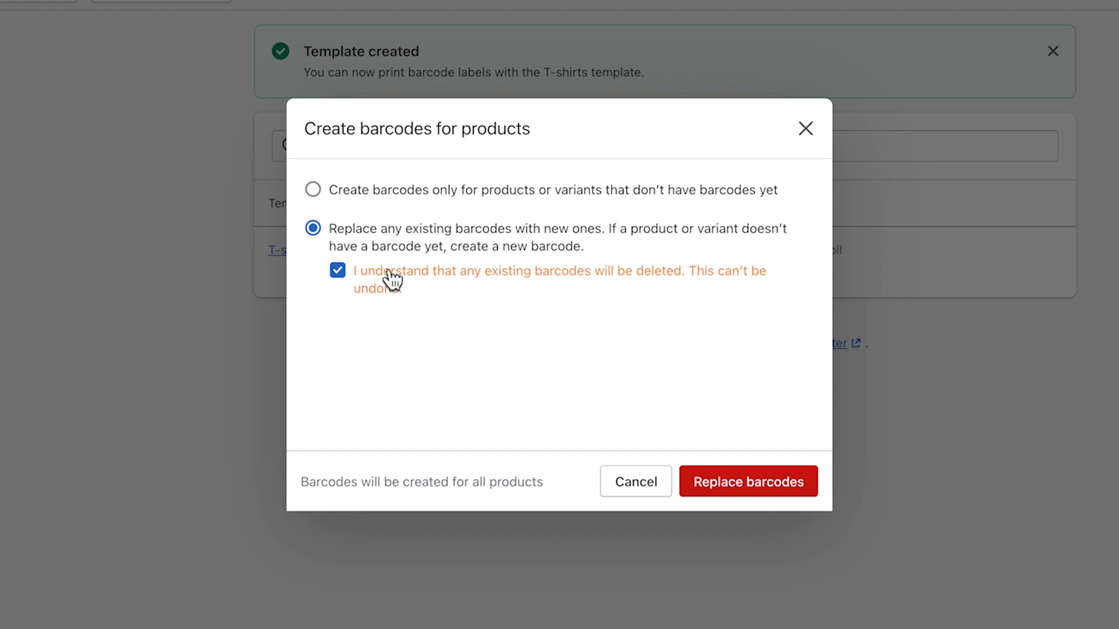
{"action": "left_click", "coordinate": [807, 133]}
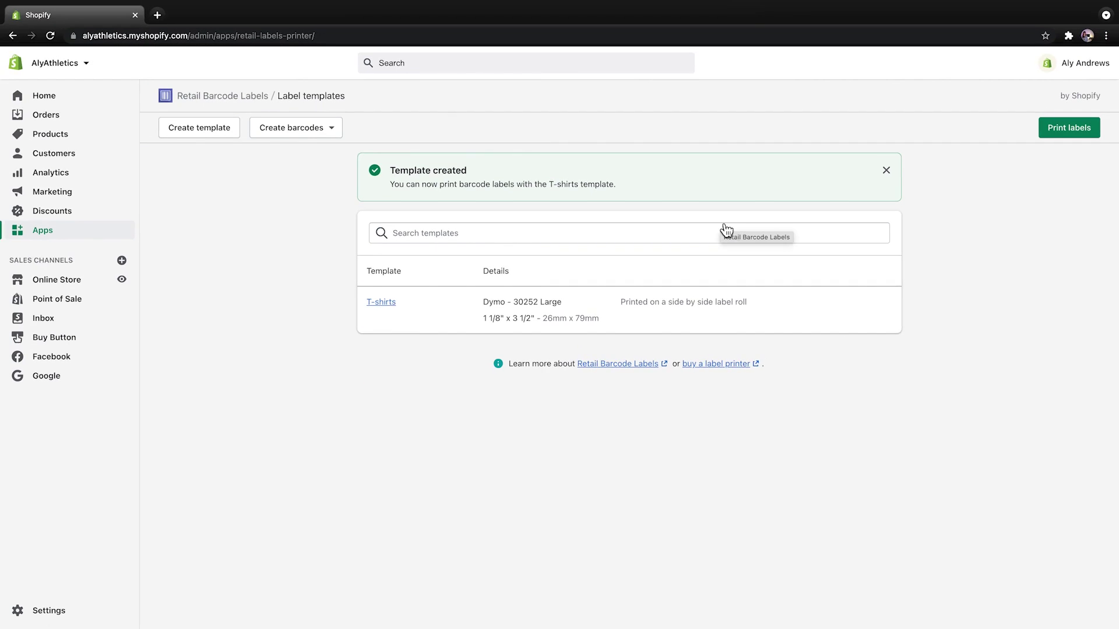
- Pick the 10 products matching 't-shirt' and create barcodes for those lacking them
{"action": "left_click", "coordinate": [335, 133]}
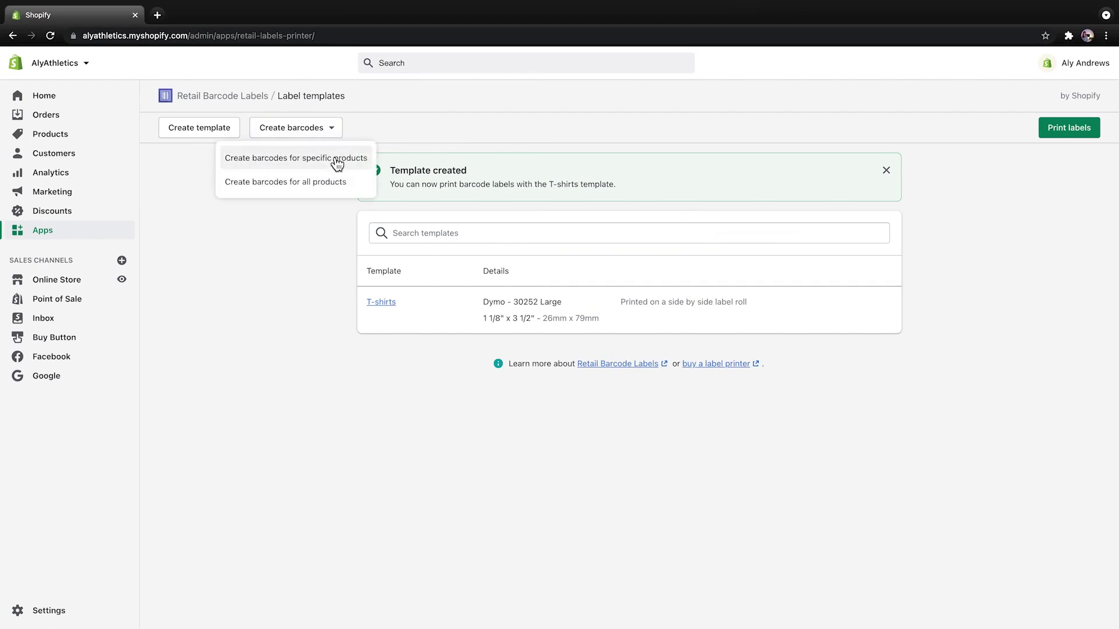
{"action": "left_click", "coordinate": [333, 158]}
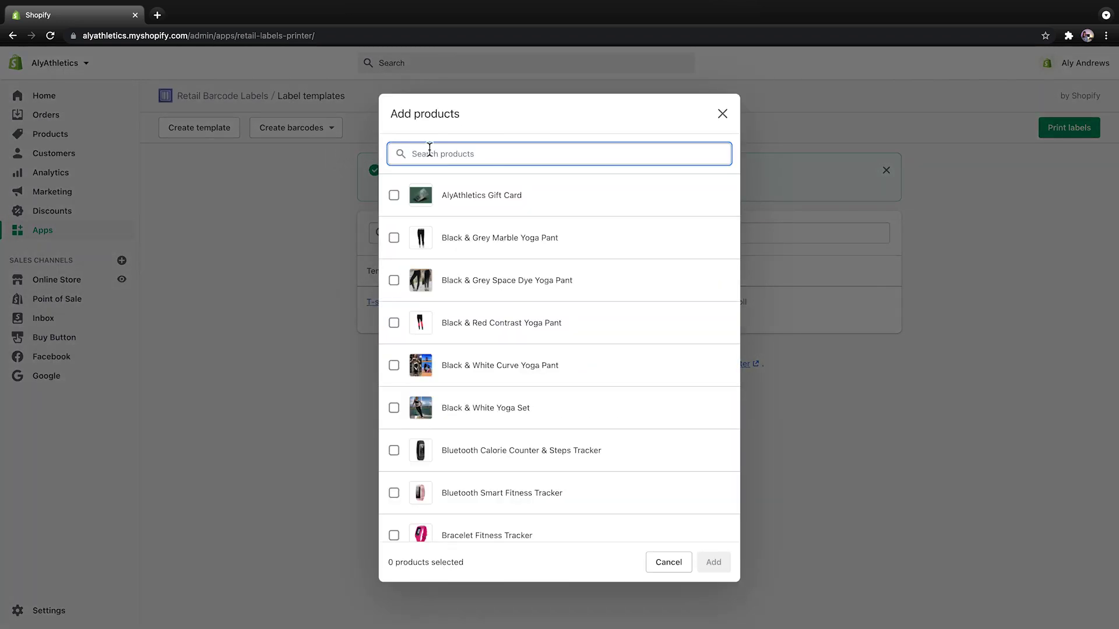
{"action": "type", "text": "t-shirt"}
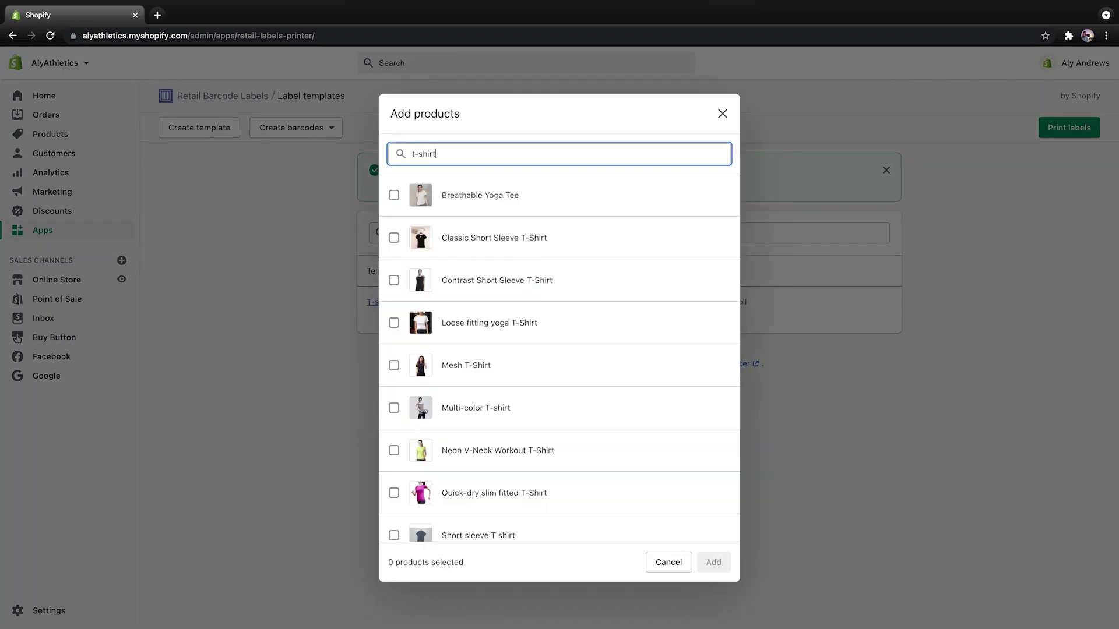
{"action": "left_click", "coordinate": [394, 535], "text": "shift"}
{"action": "scroll", "coordinate": [408, 513], "scroll_direction": "down", "scroll_amount": 2}
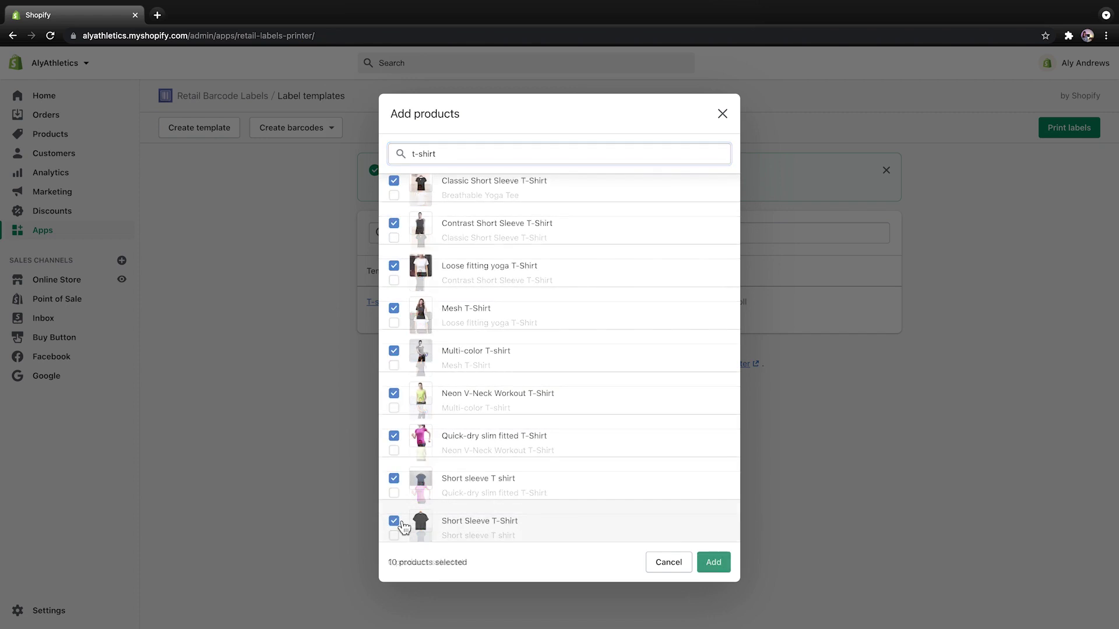
{"action": "left_click", "coordinate": [714, 563]}
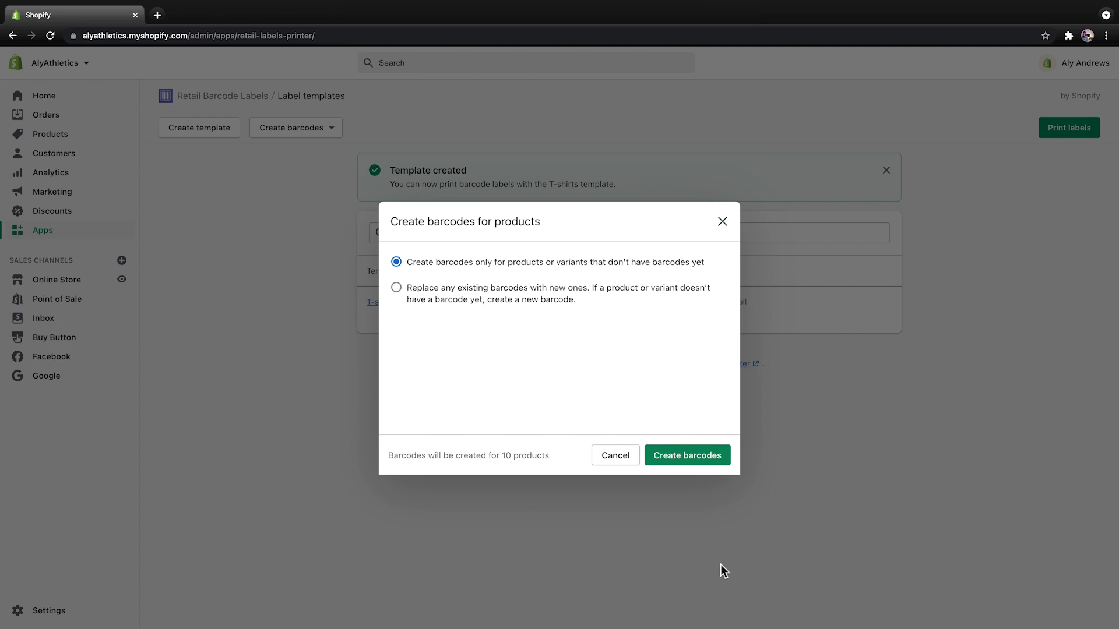
{"action": "left_click", "coordinate": [691, 457]}
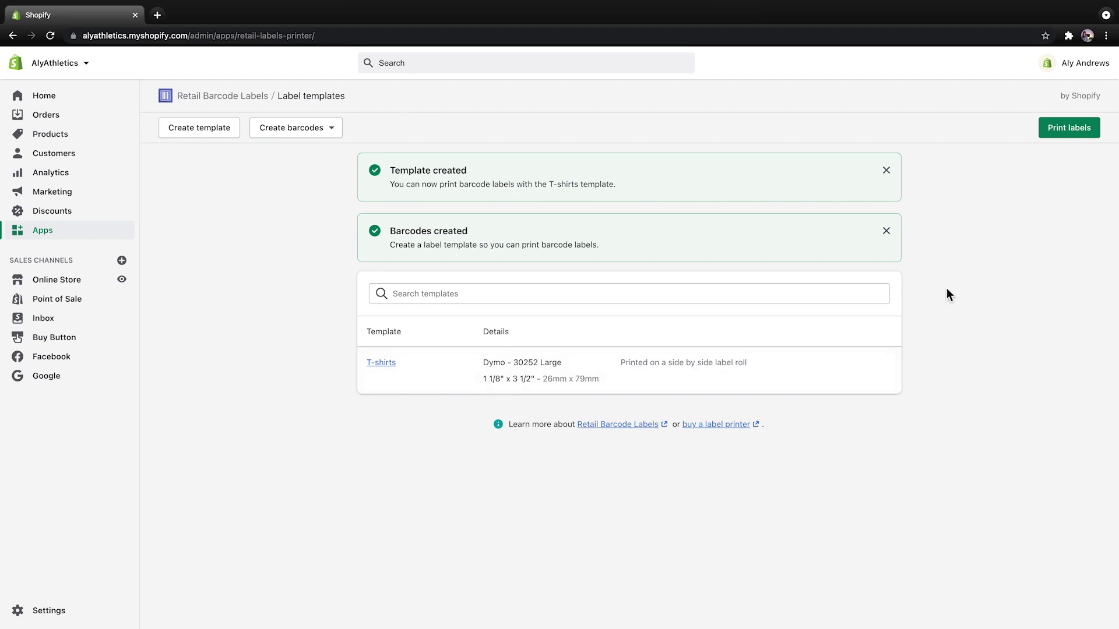
- Dismiss the label app's product picker and go to the store's Products list
{"action": "left_click", "coordinate": [1068, 130]}
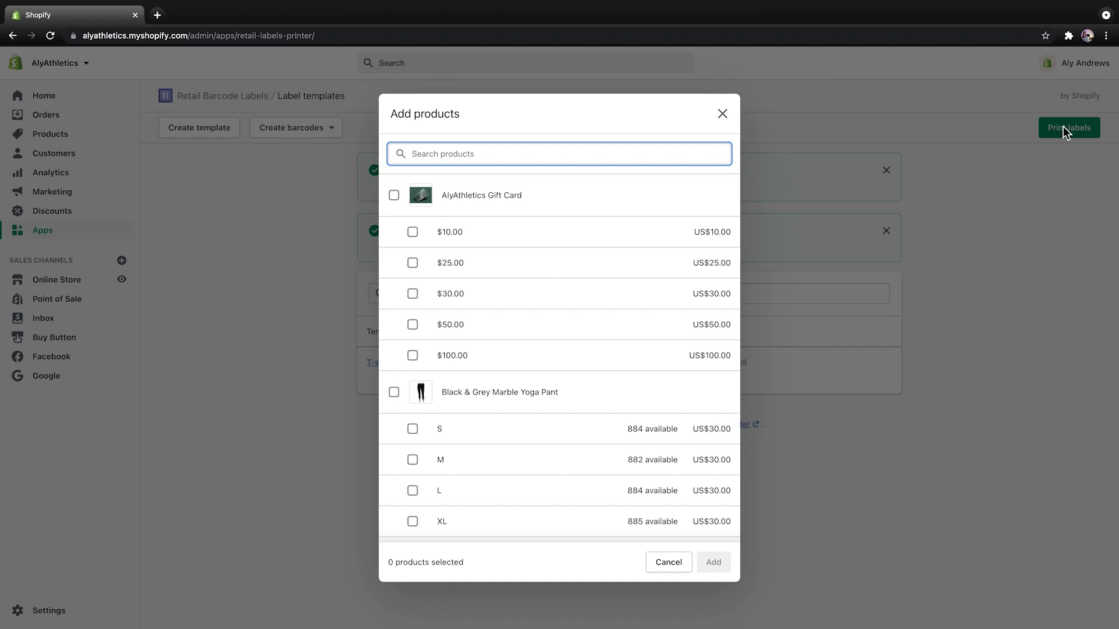
{"action": "left_click", "coordinate": [723, 115]}
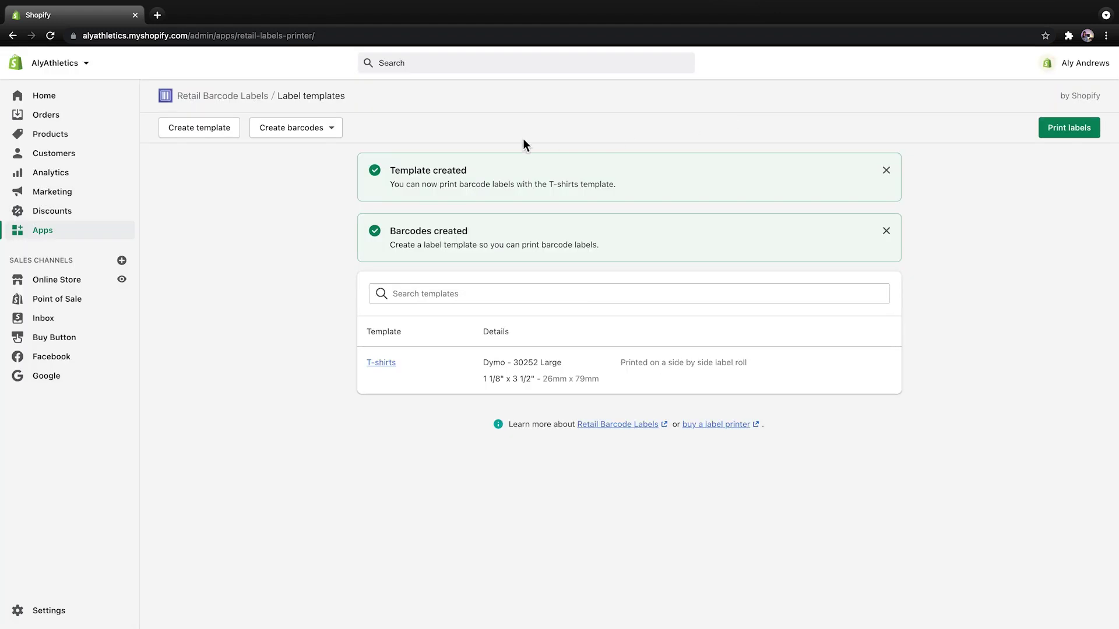
{"action": "left_click", "coordinate": [122, 140]}
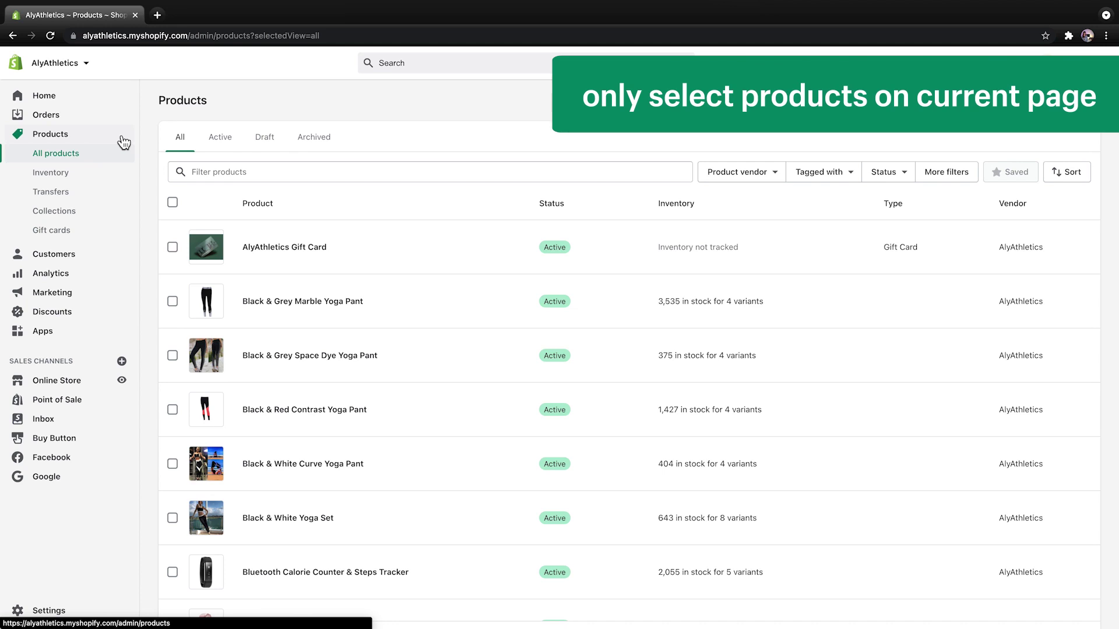
- Select all 50+ products, review the bulk actions, then clear the selection
{"action": "left_click", "coordinate": [173, 204]}
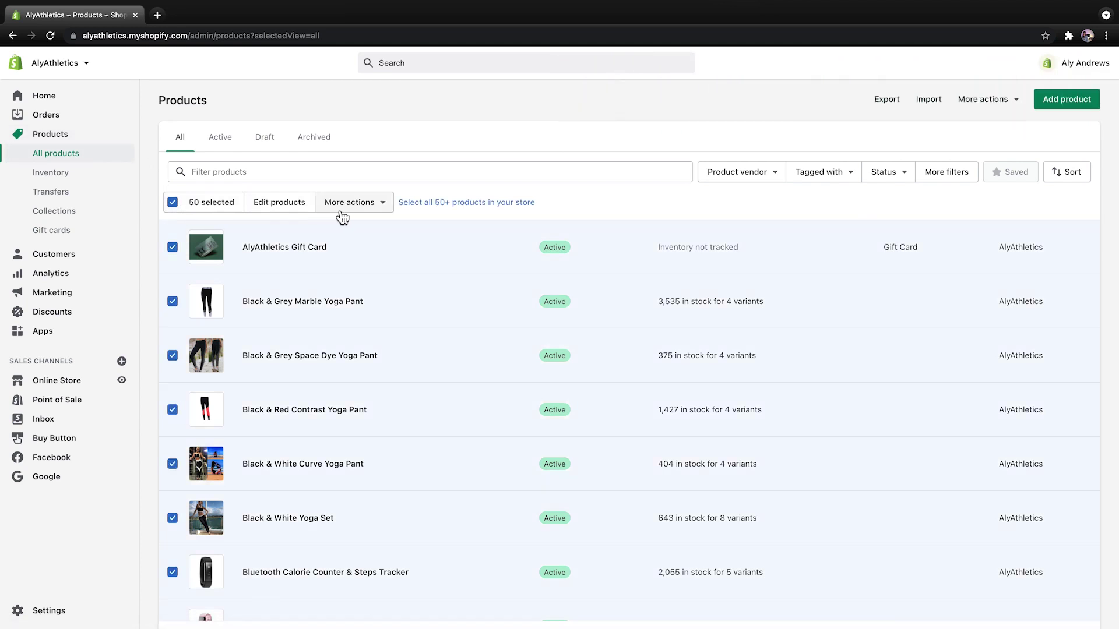
{"action": "left_click", "coordinate": [414, 204]}
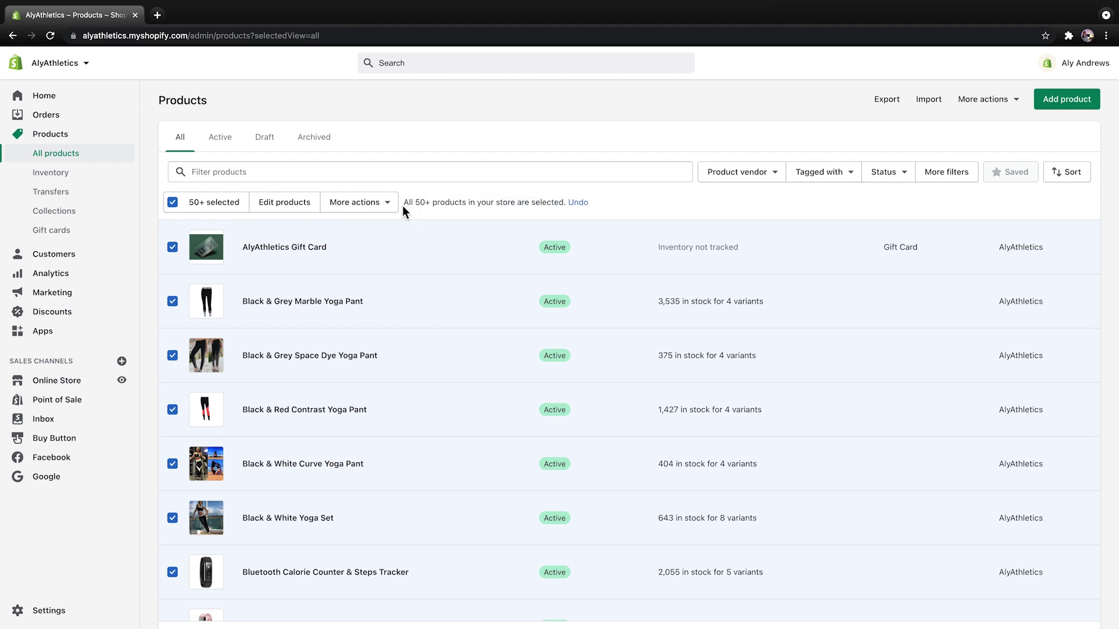
{"action": "left_click", "coordinate": [395, 204]}
{"action": "scroll", "coordinate": [384, 289], "scroll_direction": "down", "scroll_amount": 3}
{"action": "scroll", "coordinate": [384, 290], "scroll_direction": "down", "scroll_amount": 1}
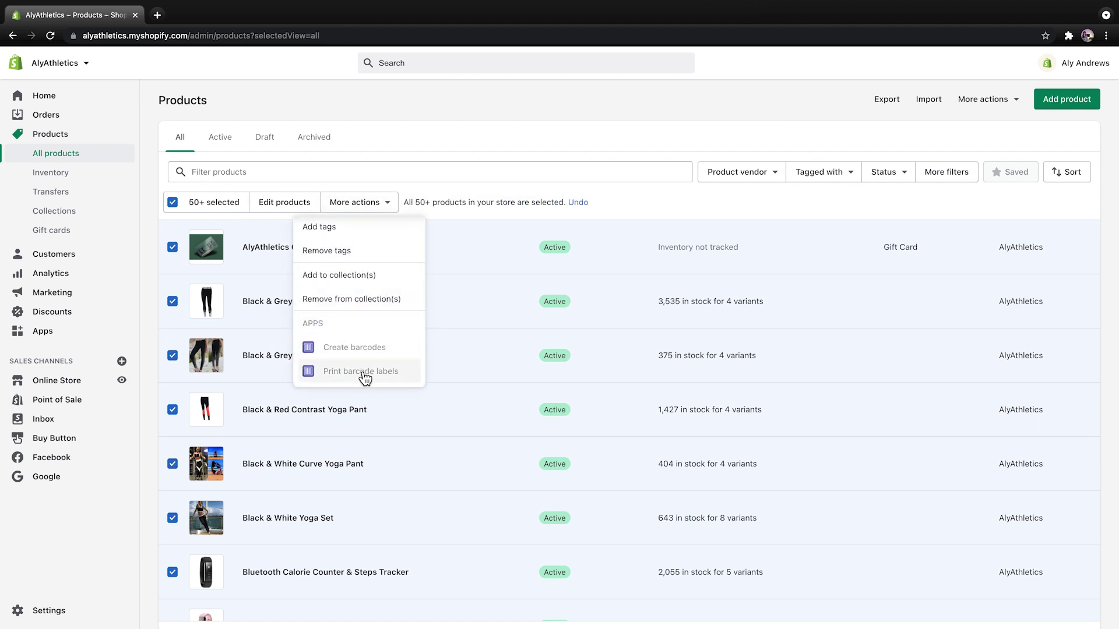
{"action": "left_click", "coordinate": [174, 202]}
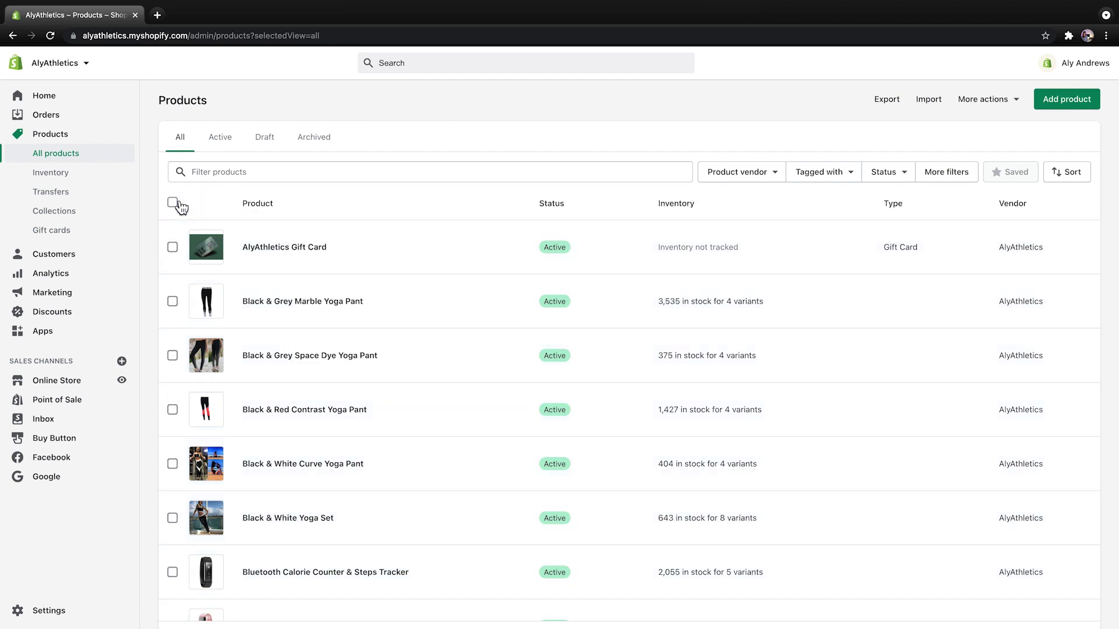
- Filter the product list by 't-shirt' and select all 10 results for bulk actions
{"action": "scroll", "coordinate": [181, 207], "scroll_direction": "down", "scroll_amount": 10}
{"action": "left_click", "coordinate": [211, 176]}
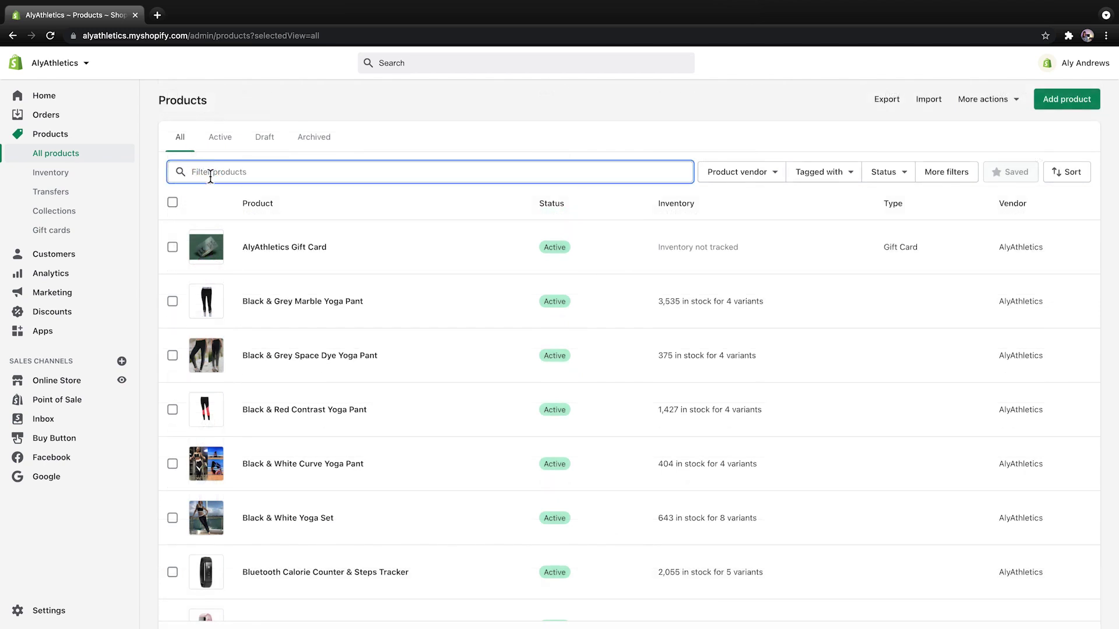
{"action": "type", "text": "t-shirt"}
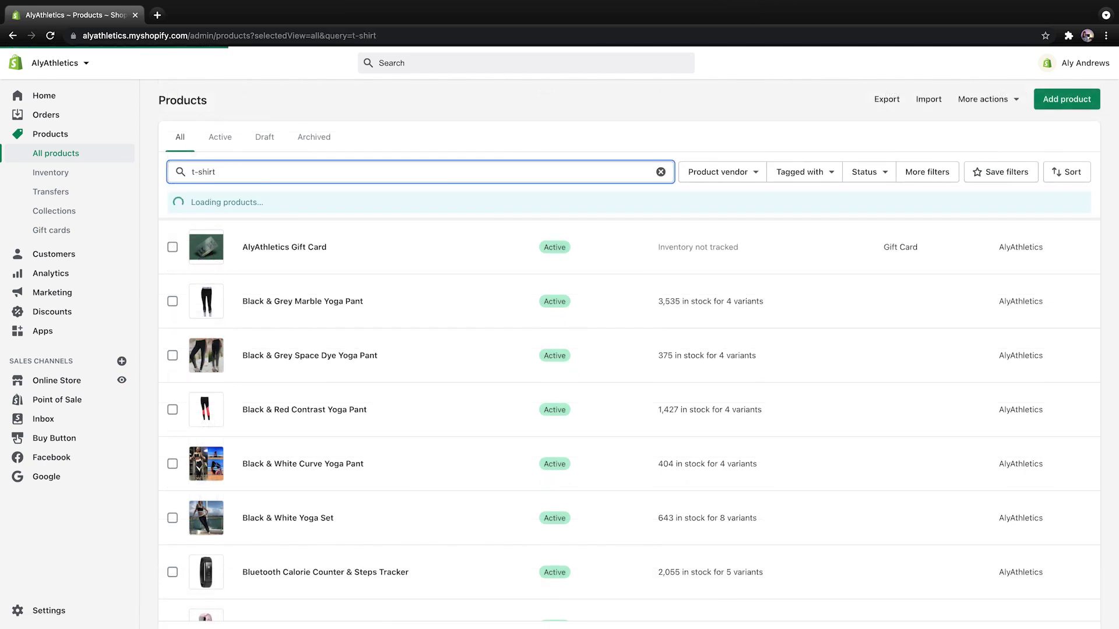
{"action": "left_click", "coordinate": [173, 203]}
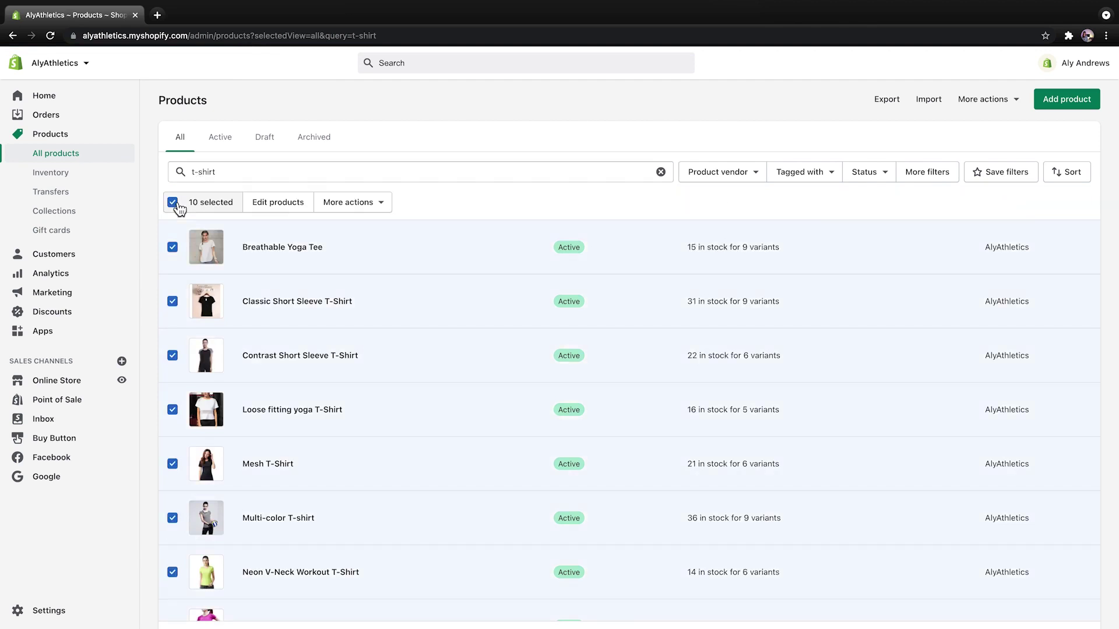
{"action": "left_click", "coordinate": [363, 208]}
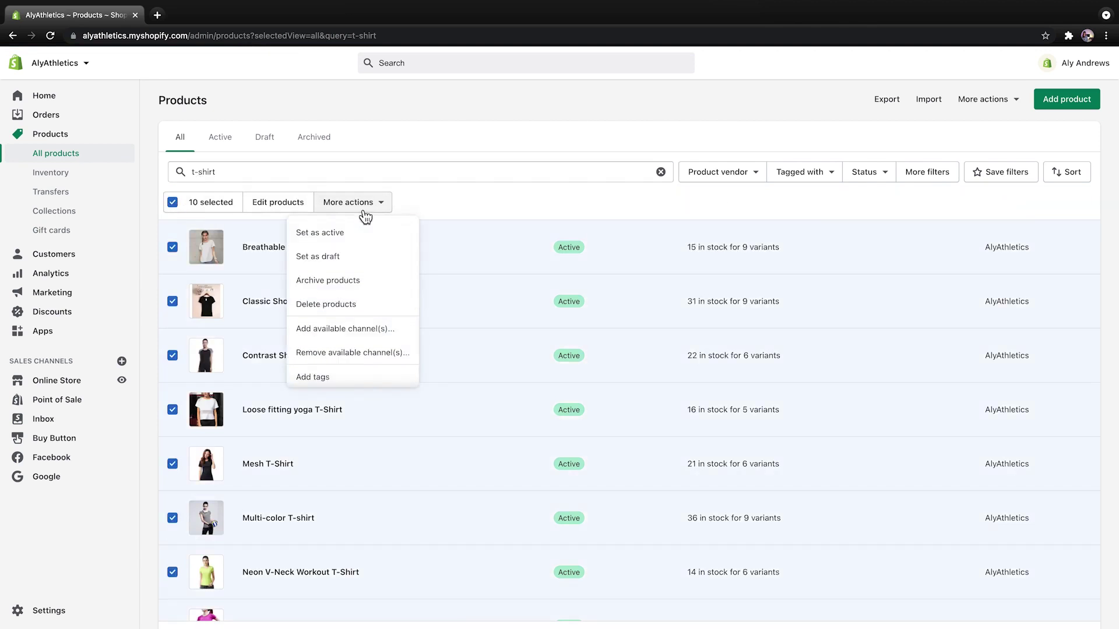
{"action": "scroll", "coordinate": [362, 263], "scroll_direction": "down", "scroll_amount": 3}
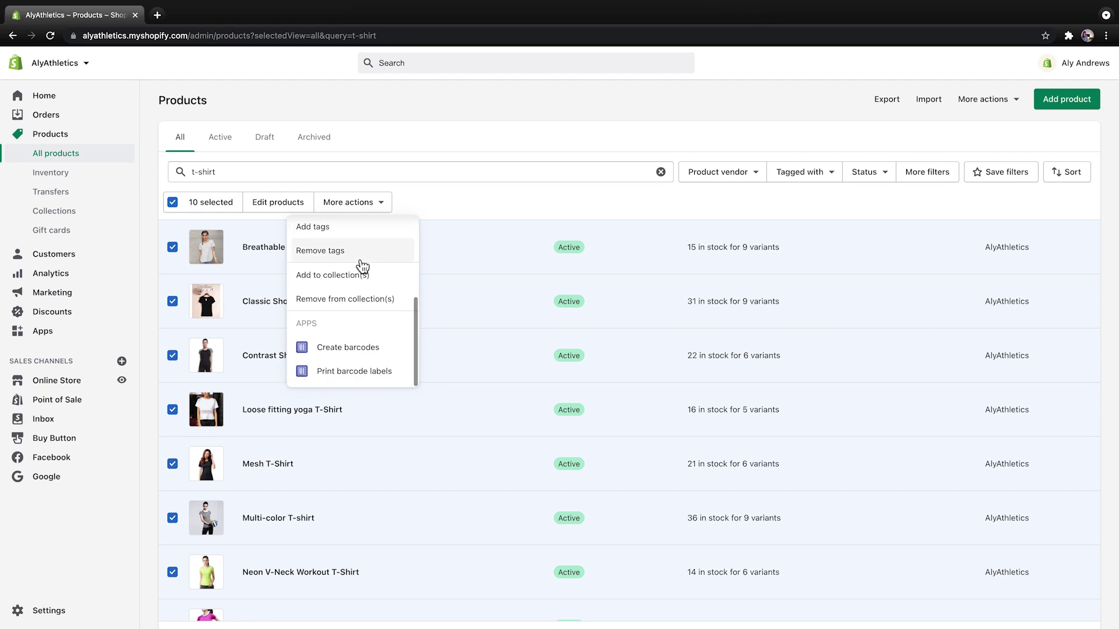
- Print barcode labels for the selected t-shirts using the T-shirts template
{"action": "left_click", "coordinate": [342, 373]}
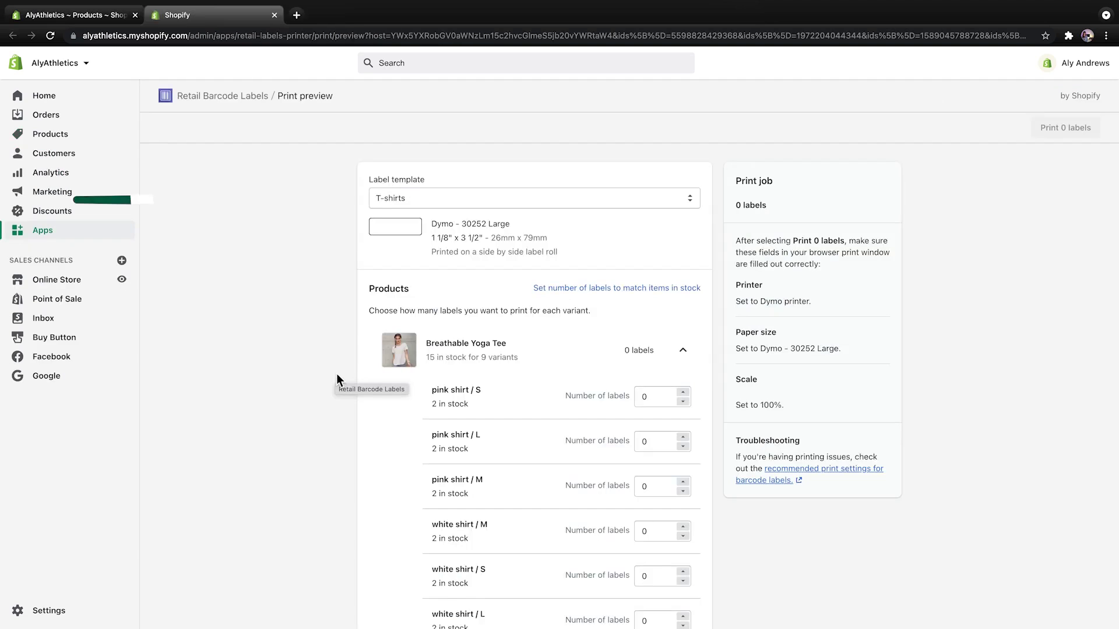
{"action": "left_click", "coordinate": [505, 198]}
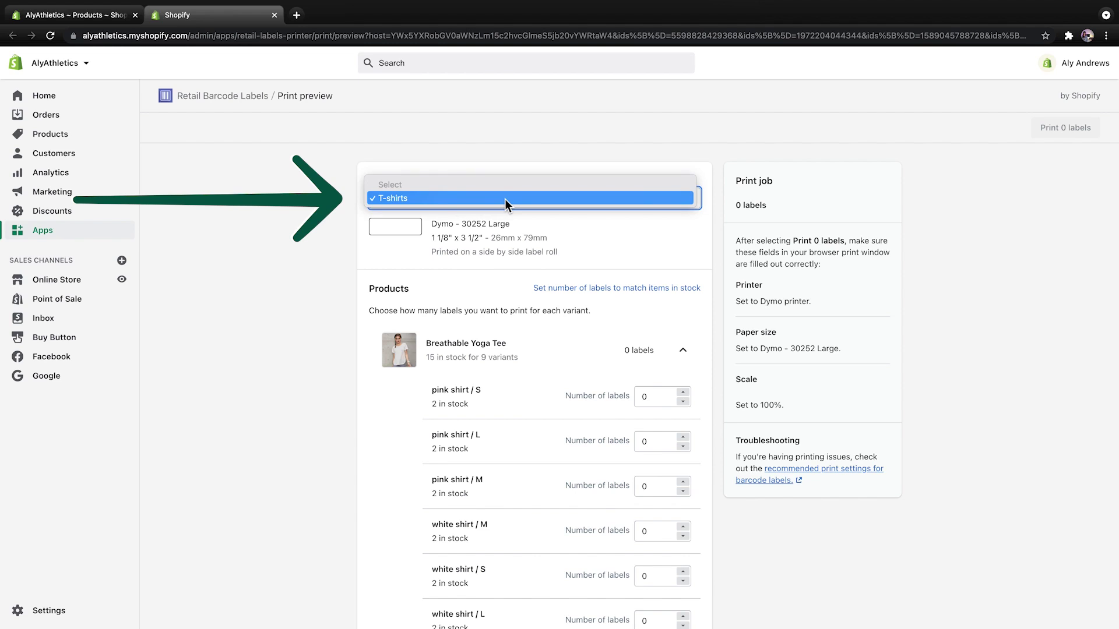
{"action": "left_click", "coordinate": [505, 198]}
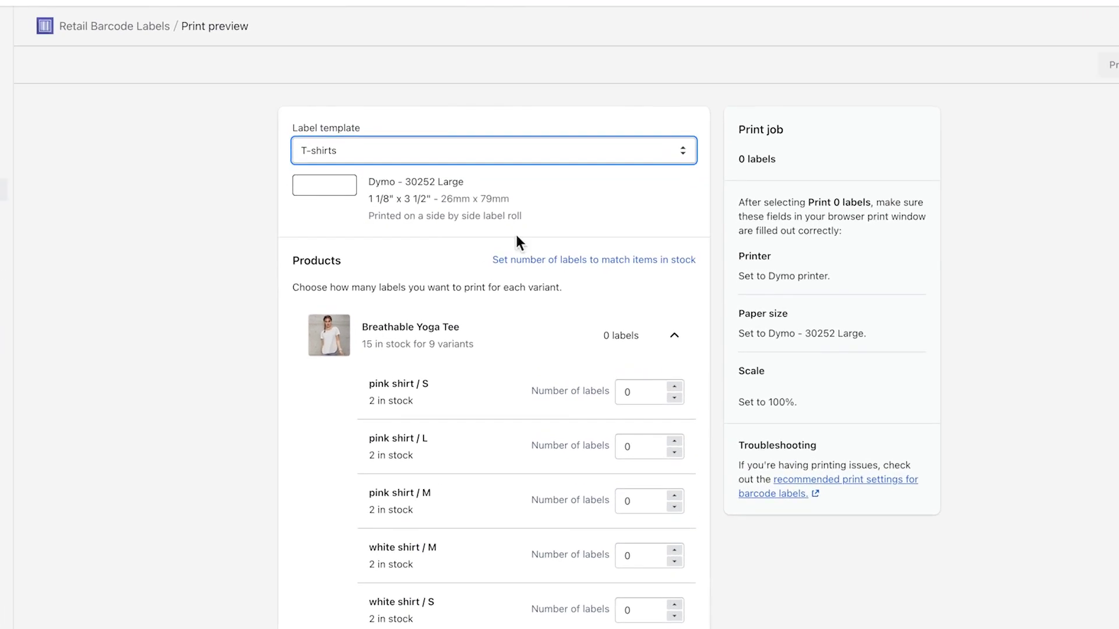
- Set pink shirt / S to 4 labels, then match all label counts to stock for 196 labels
{"action": "left_click", "coordinate": [641, 392]}
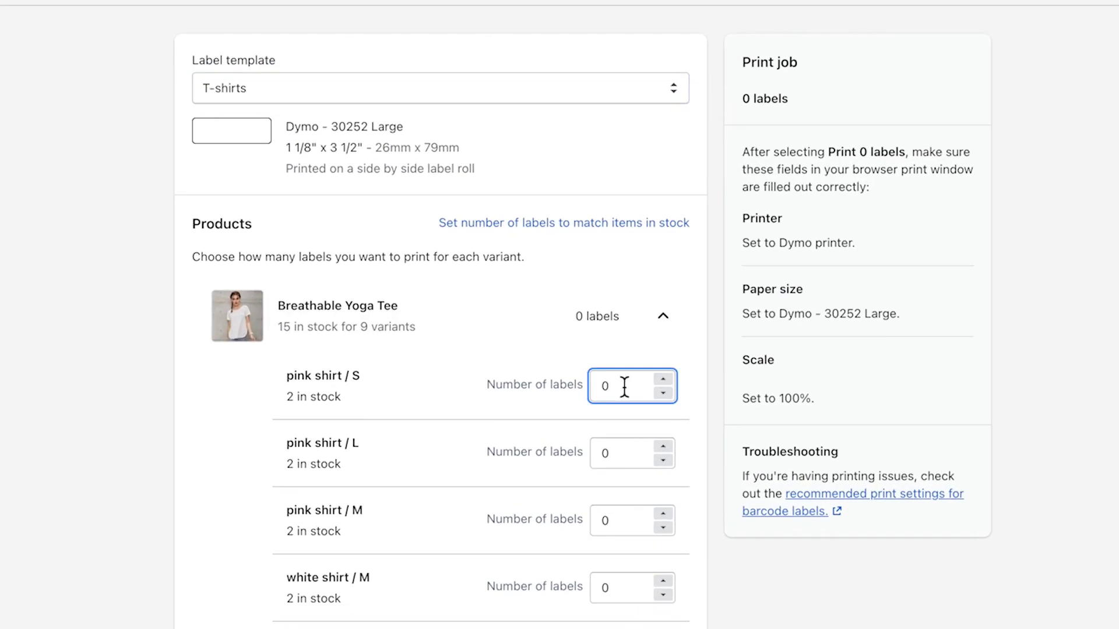
{"action": "key", "text": "BackSpace"}
{"action": "type", "text": "4"}
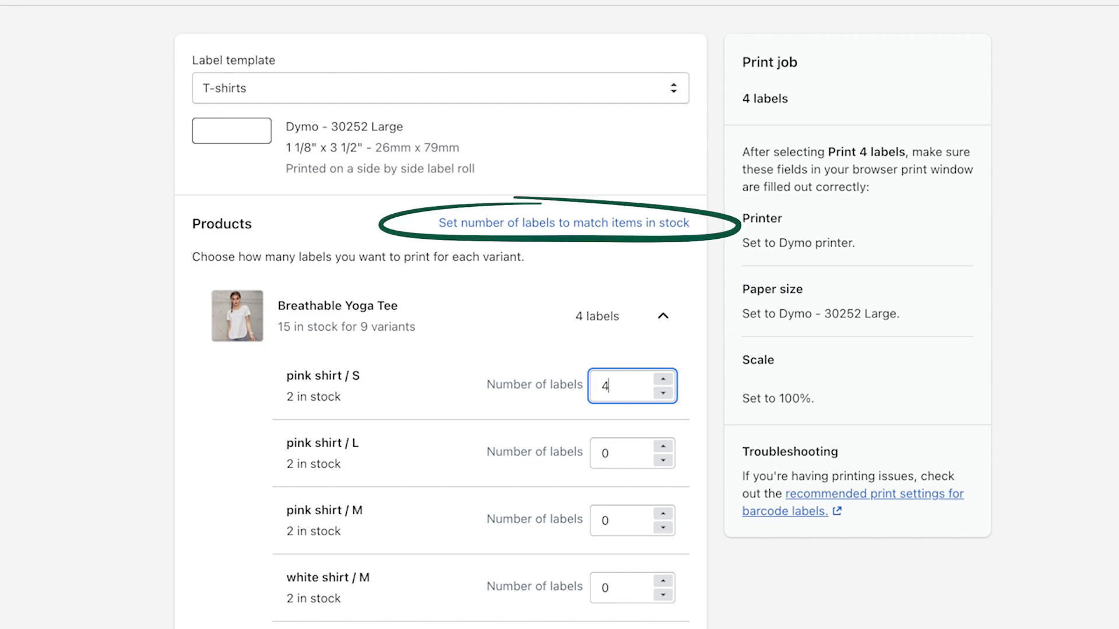
{"action": "left_click", "coordinate": [584, 236]}
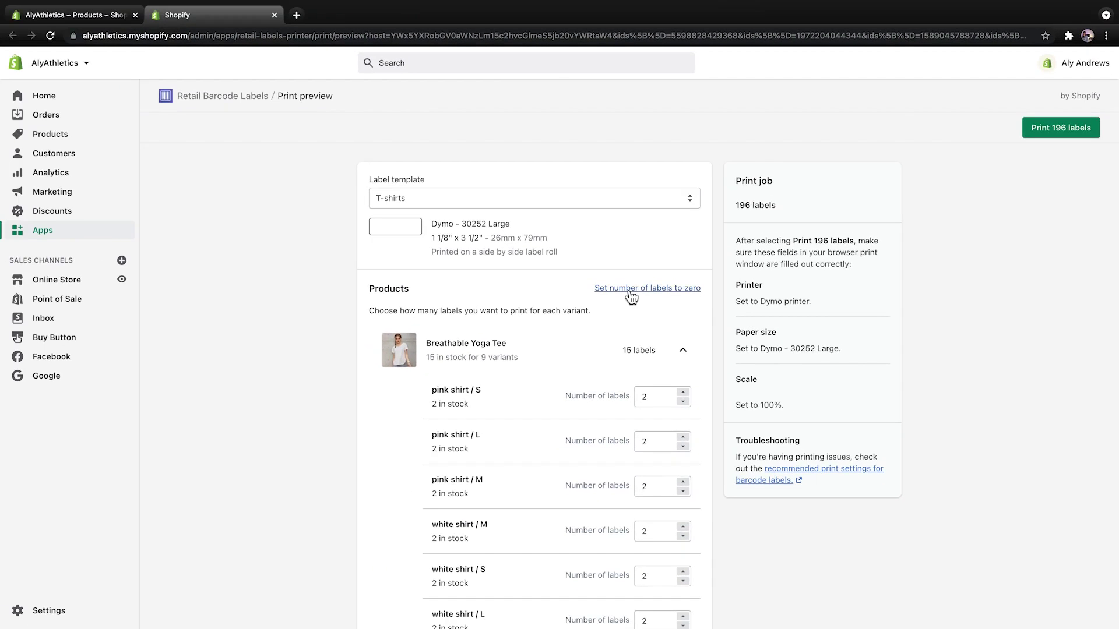
{"action": "scroll", "coordinate": [631, 297], "scroll_direction": "down", "scroll_amount": 10}
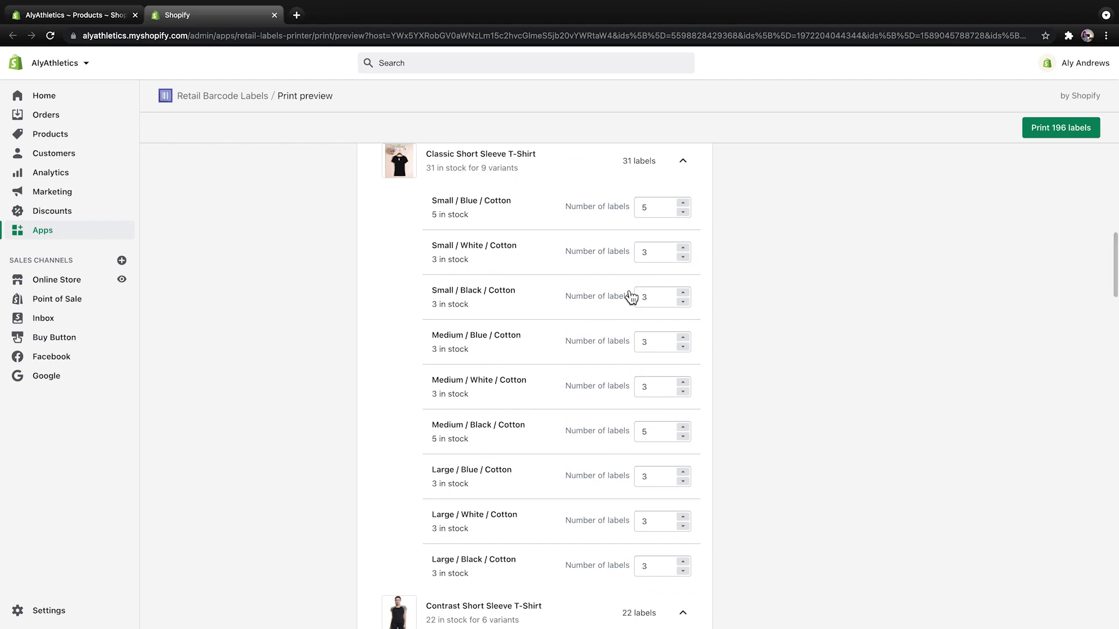
{"action": "scroll", "coordinate": [631, 297], "scroll_direction": "up", "scroll_amount": 10}
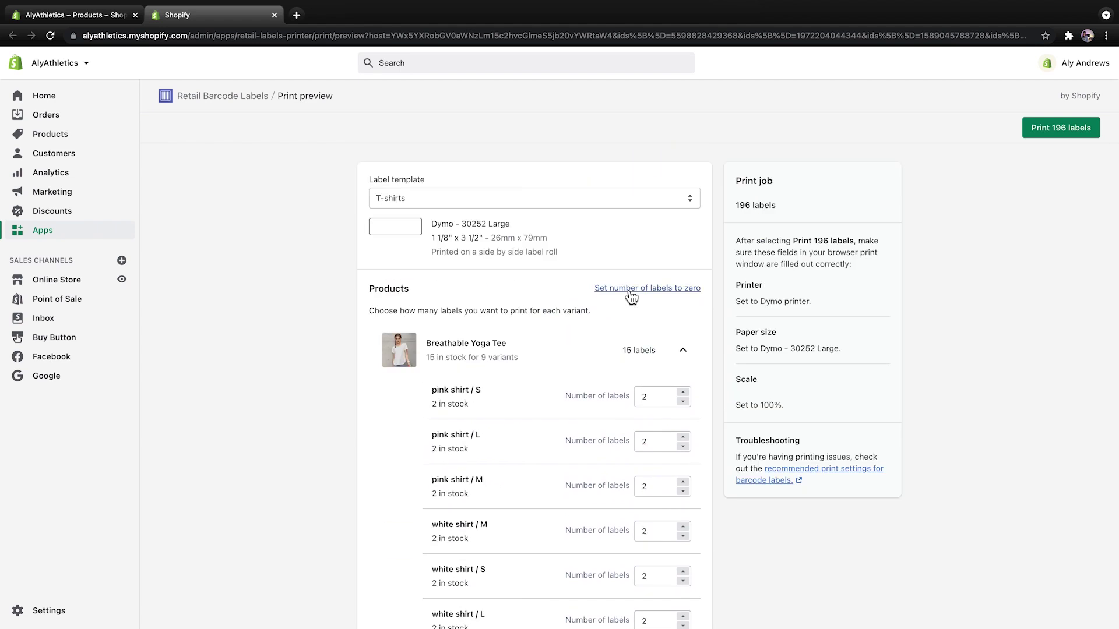
- Print the 196 labels, bringing up Chrome's print dialog with Dymo Virtual Printer
{"action": "left_click", "coordinate": [1056, 129]}
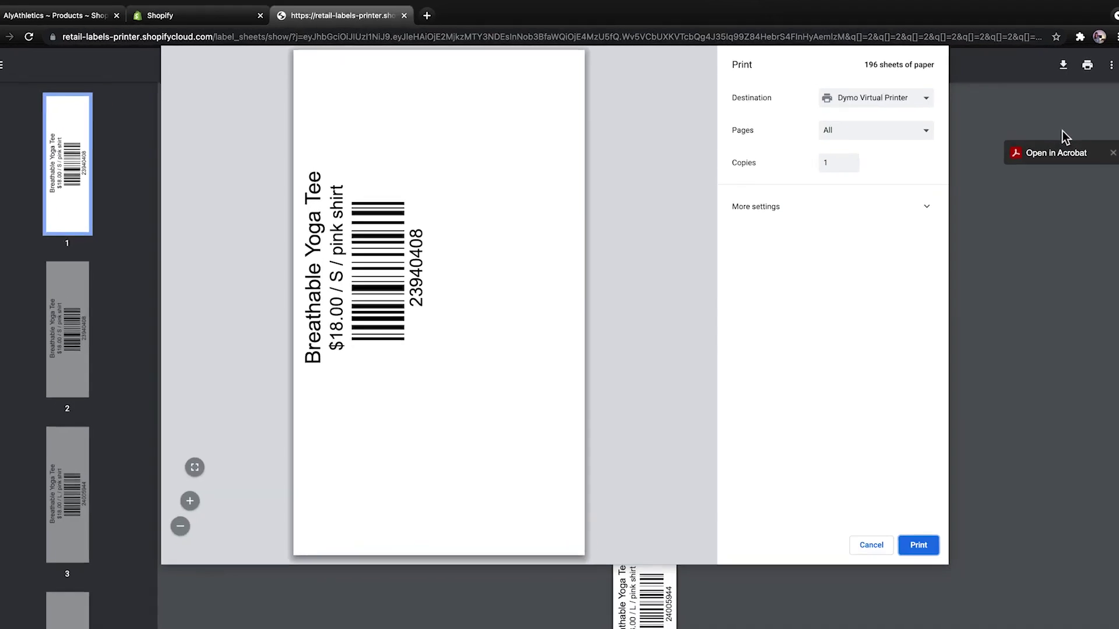